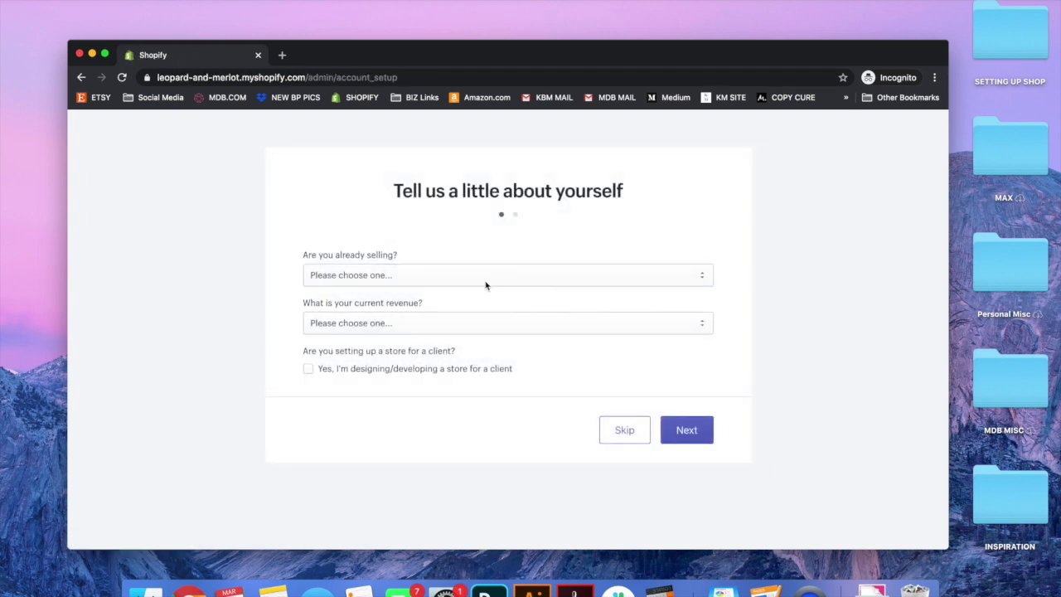
Answer the setup questions with not selling products yet, product ready in a few weeks and $0 USD revenue, and continue to the address form
click(485, 276)
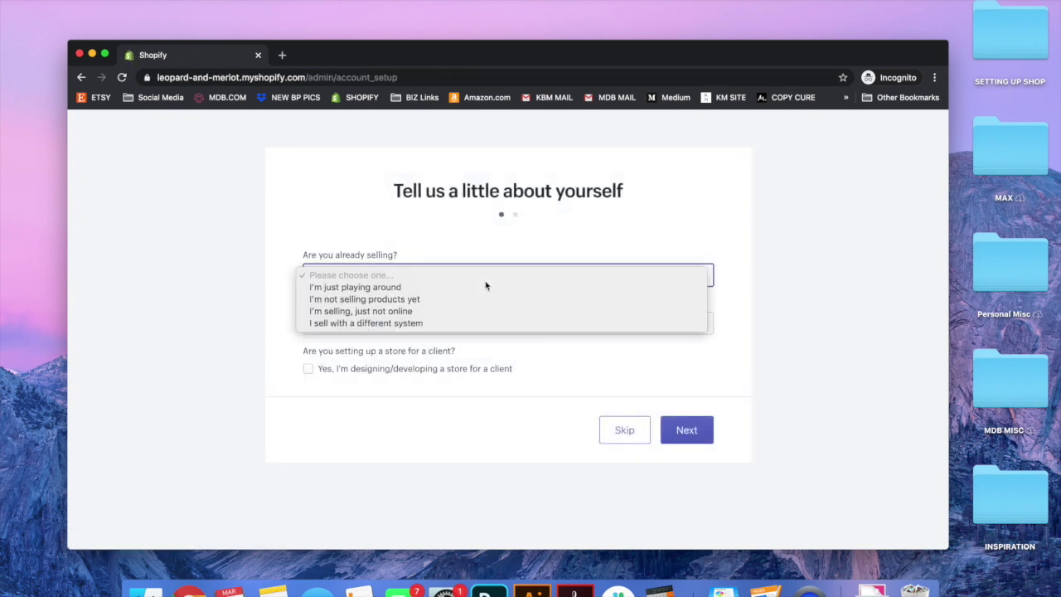
click(536, 299)
click(514, 328)
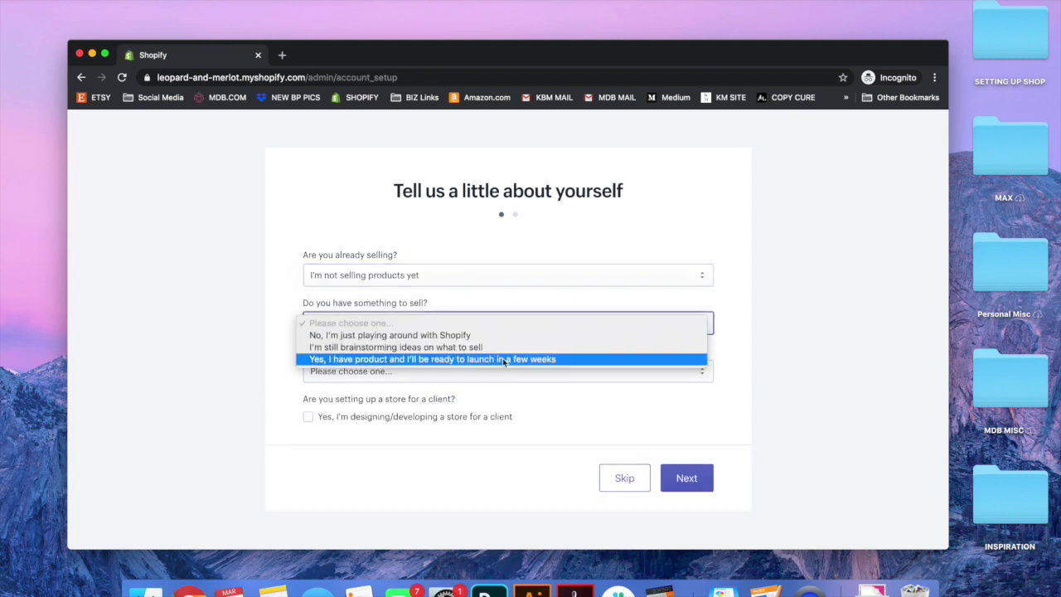
click(500, 359)
click(529, 373)
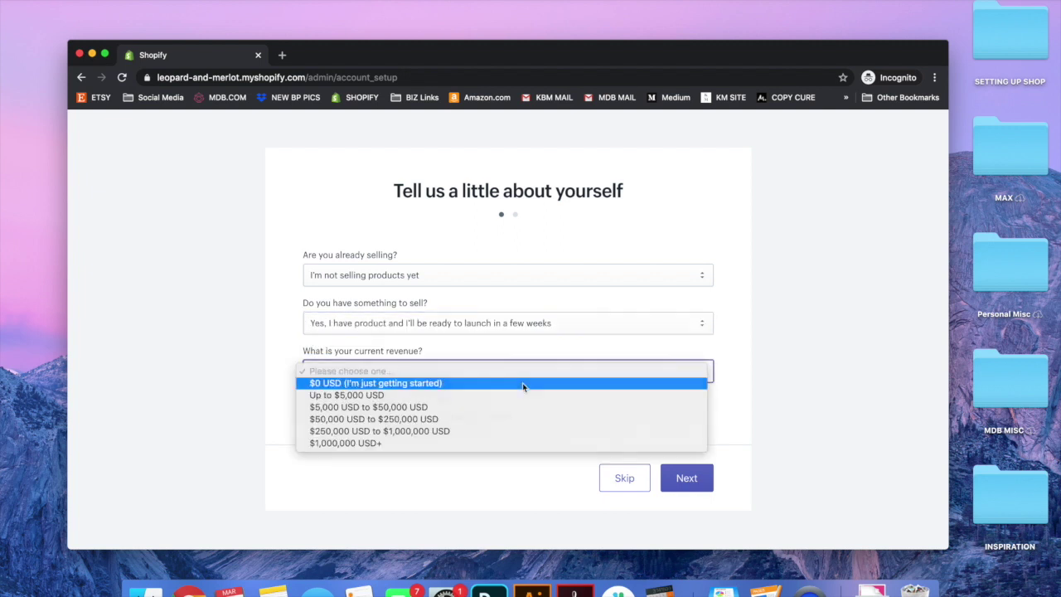
click(523, 385)
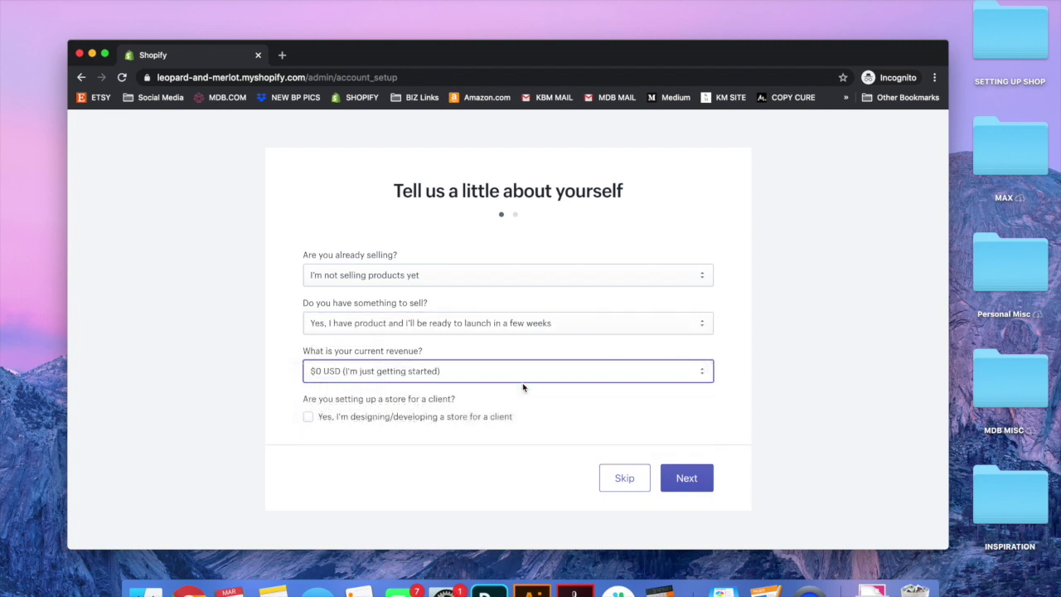
click(691, 480)
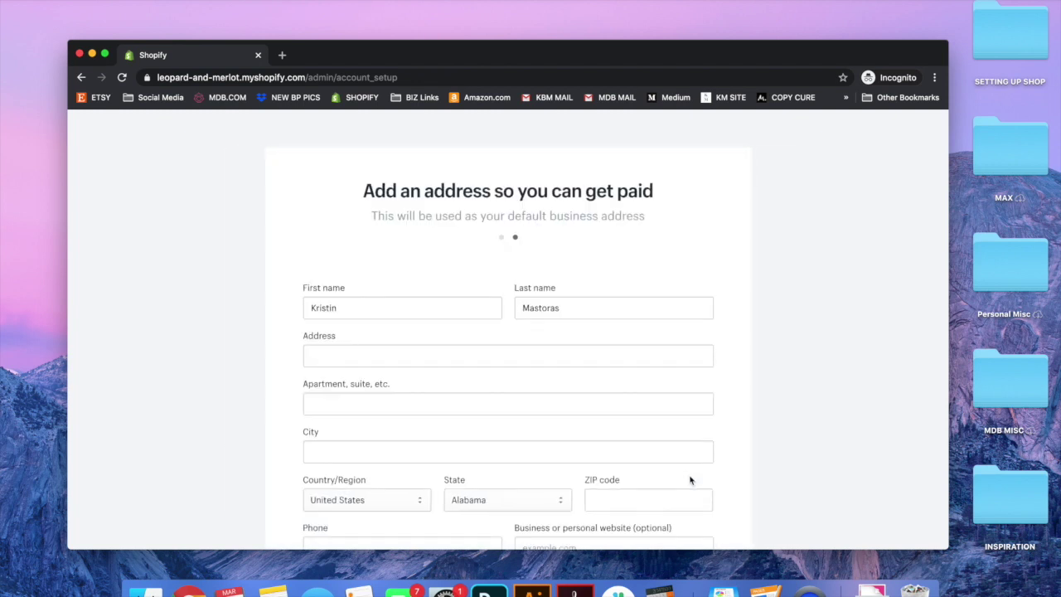
scroll(760, 357, down, 3)
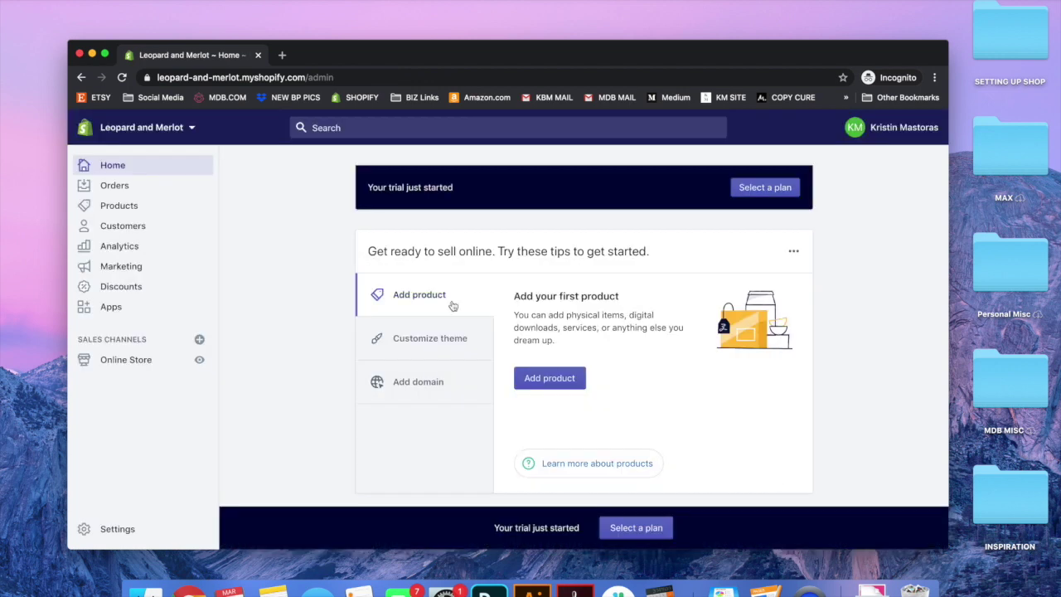
Move the browser window toward the desktop's upper-left corner and enlarge it slightly
drag(530, 52, 499, 19)
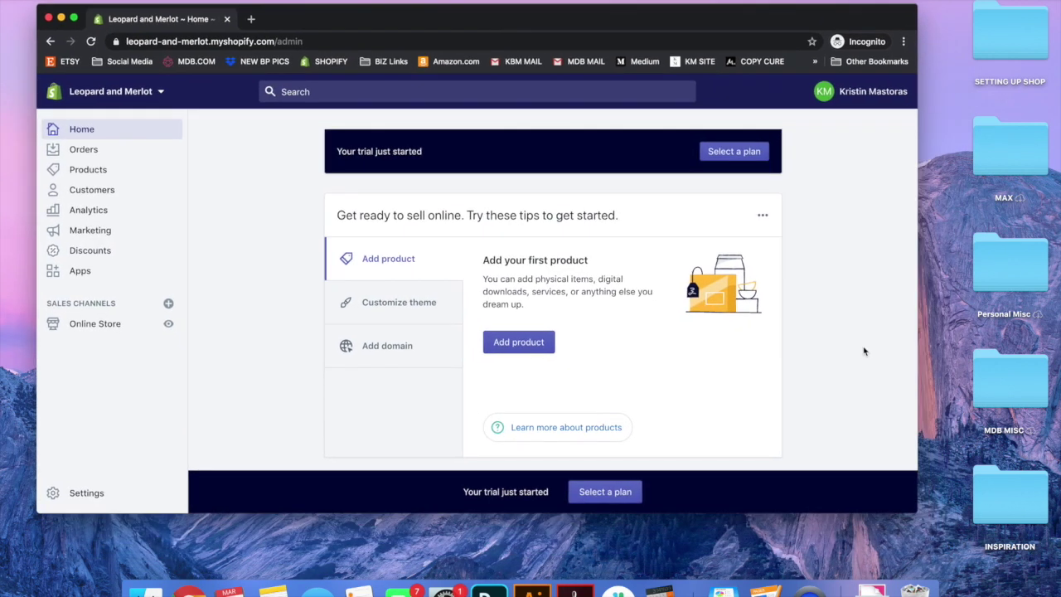
drag(911, 508, 927, 549)
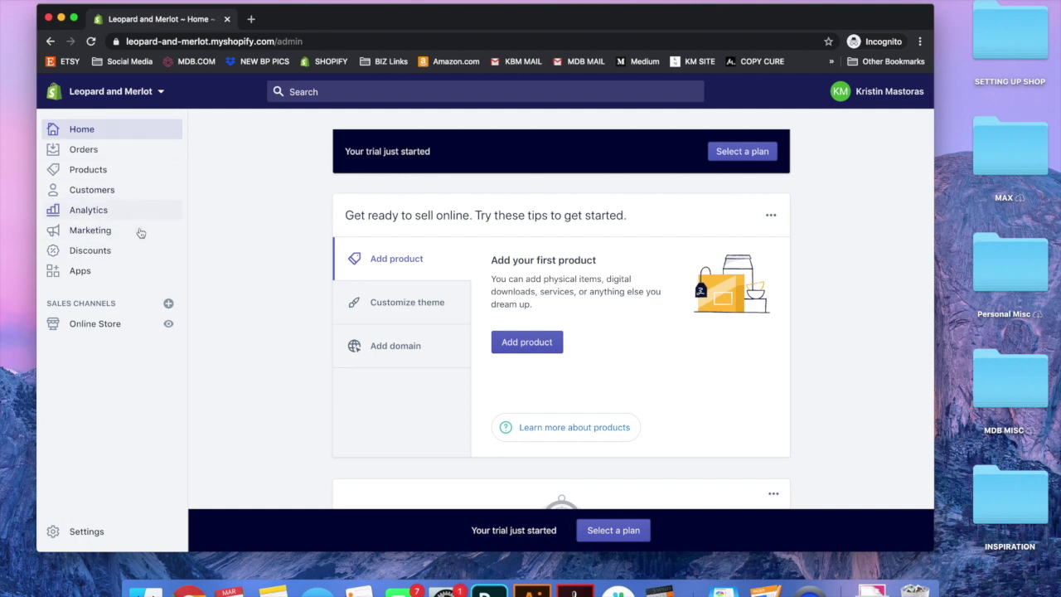
scroll(508, 407, down, 1)
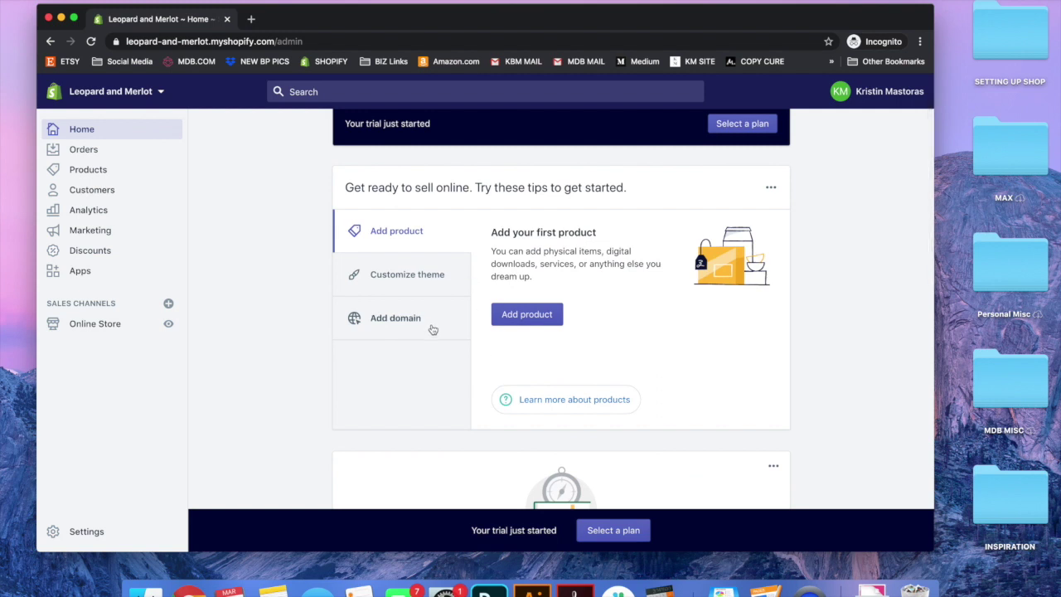
scroll(522, 312, up, 1)
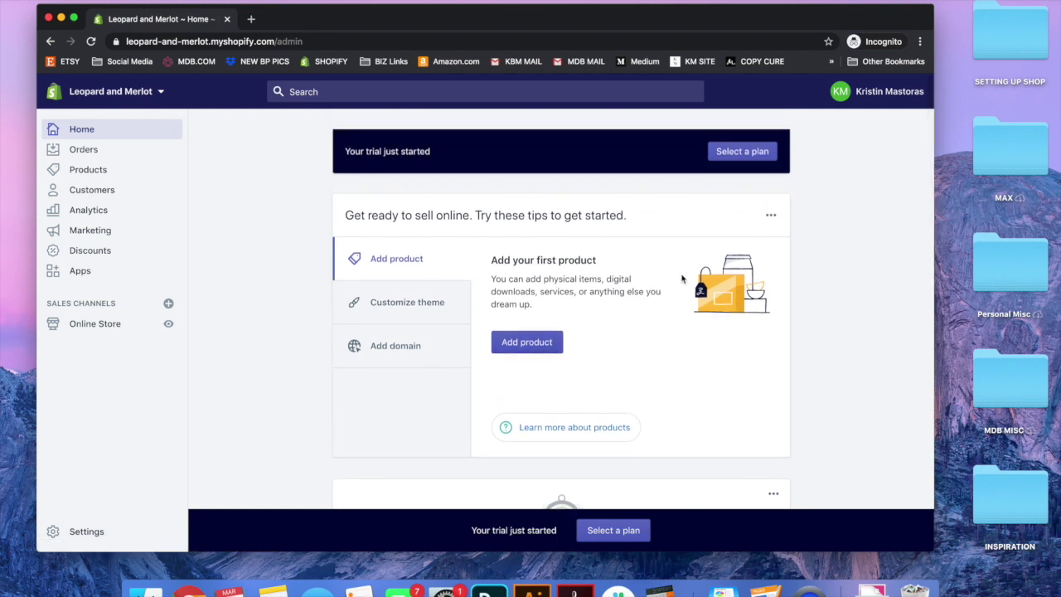
Open the store's Themes page through the theme customization tip and go to the theme library
click(431, 302)
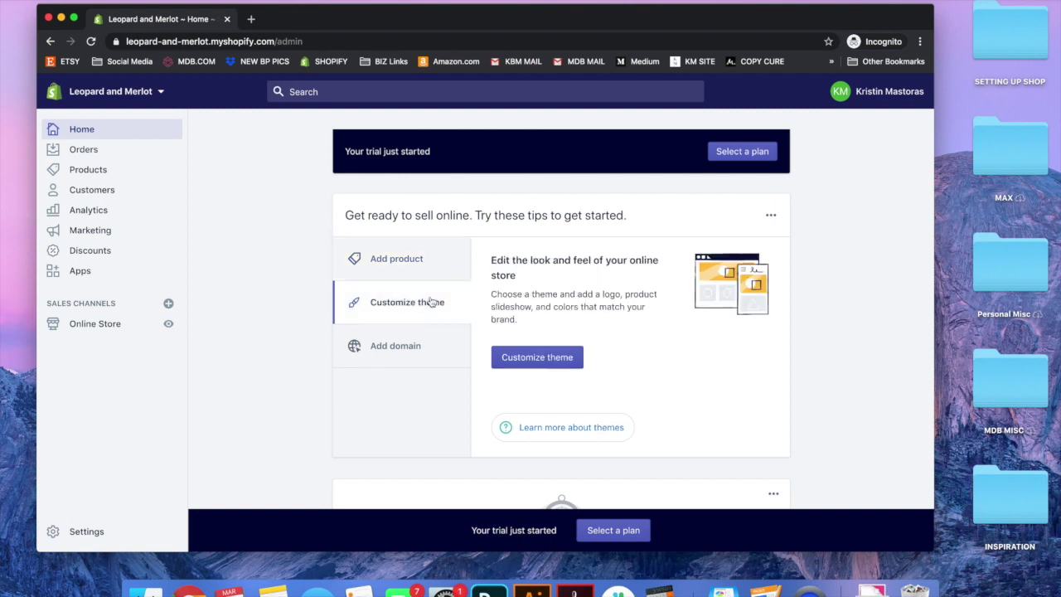
click(547, 366)
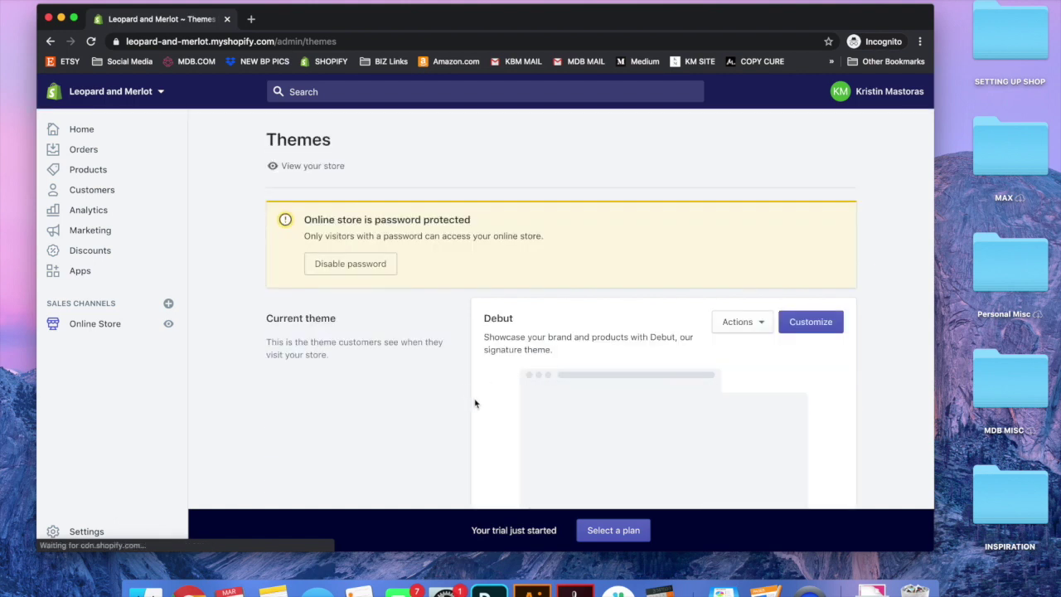
scroll(439, 418, down, 3)
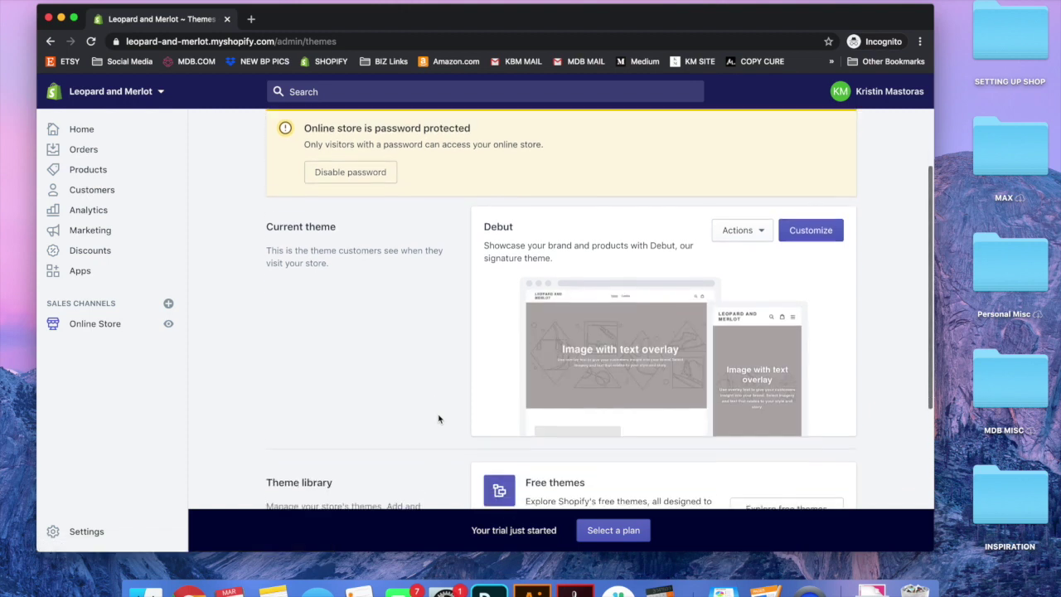
scroll(466, 371, down, 4)
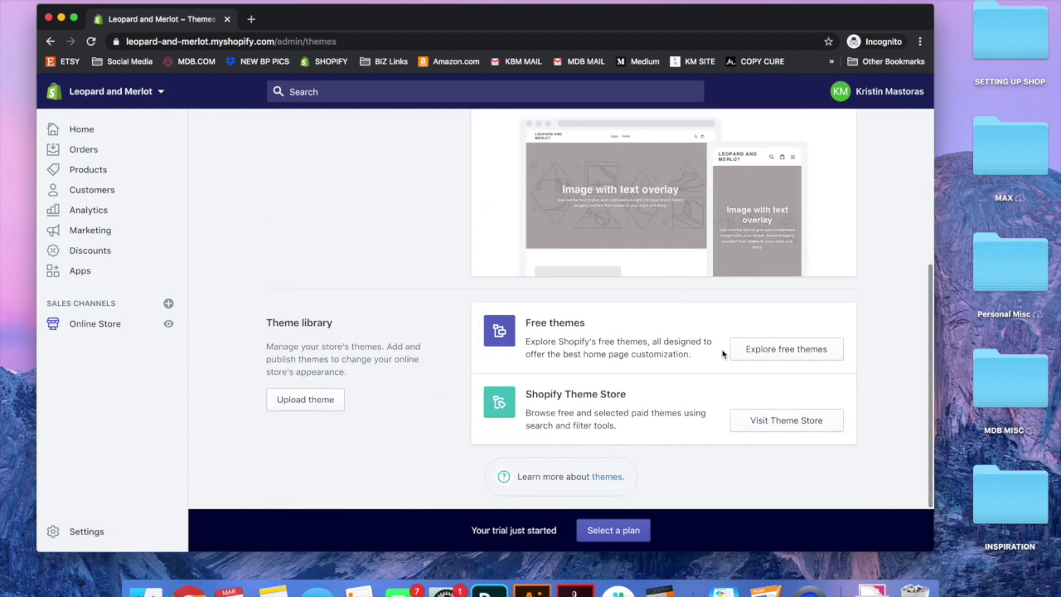
Look through the free themes, view the details of the Supply theme, and close the overview
click(787, 351)
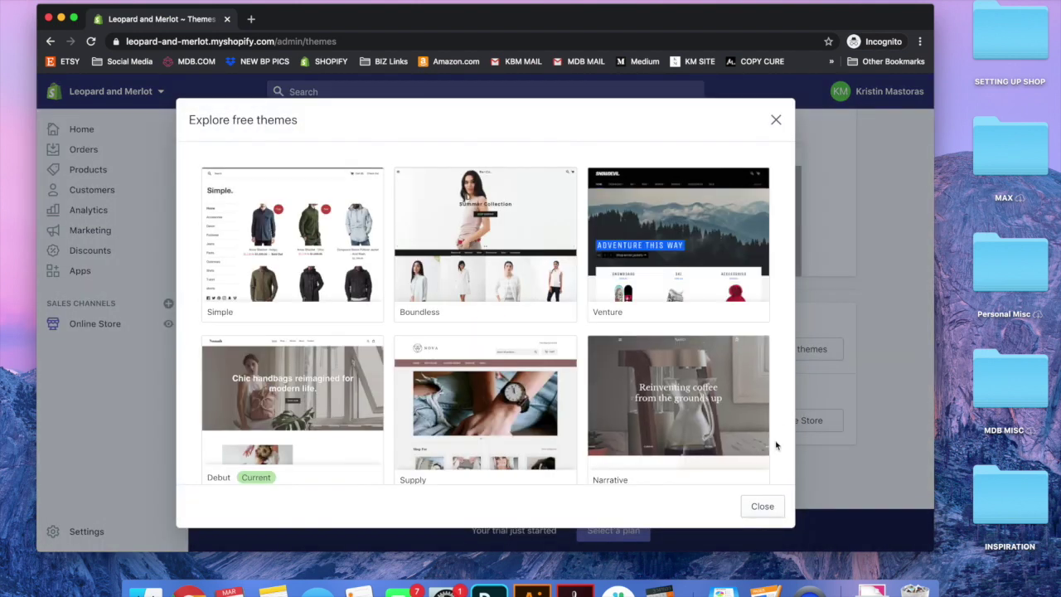
scroll(775, 446, down, 1)
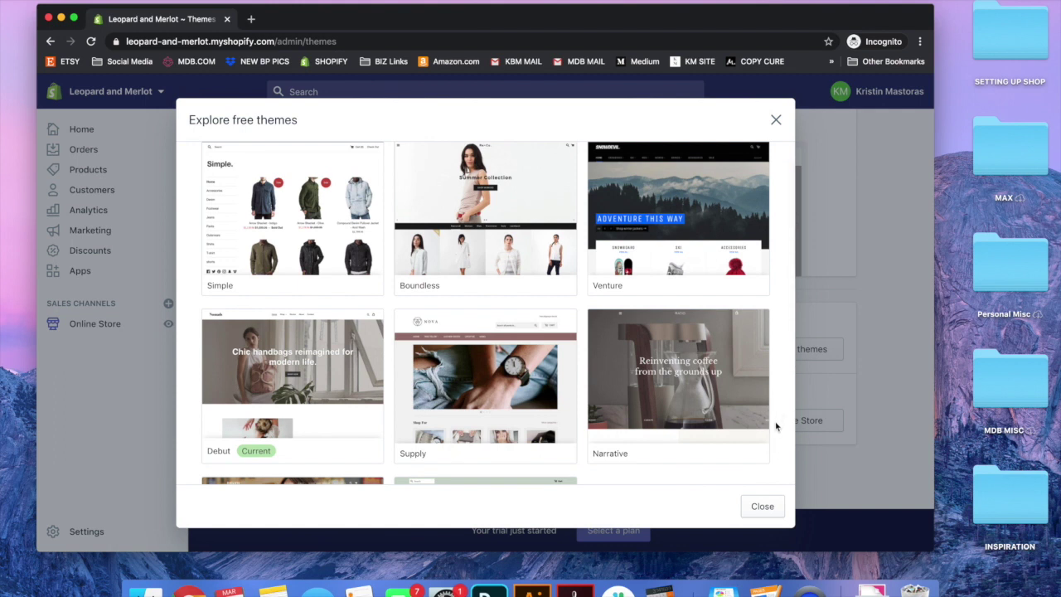
scroll(777, 427, down, 3)
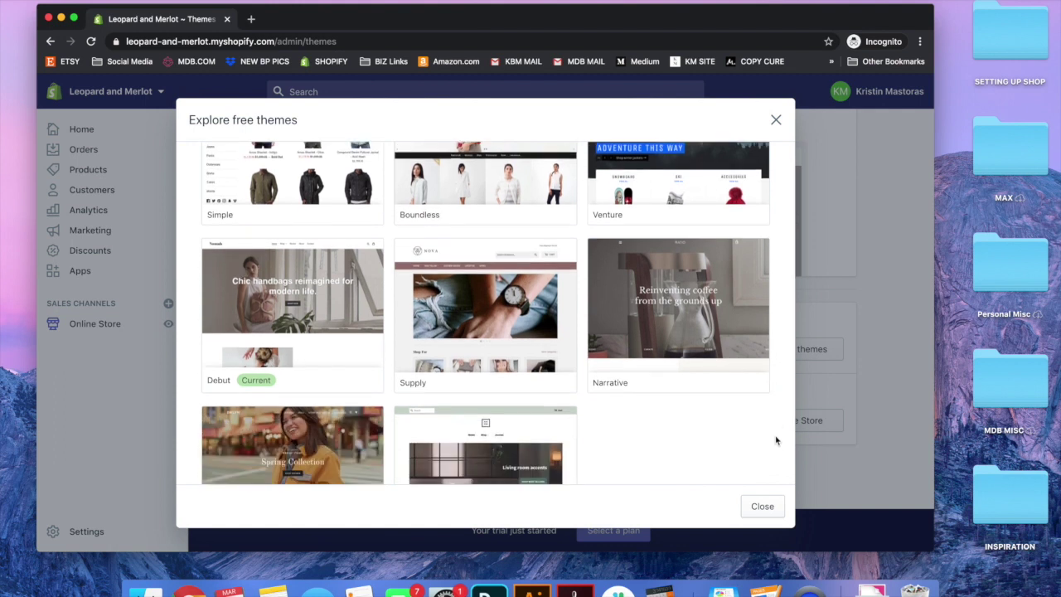
scroll(776, 441, down, 2)
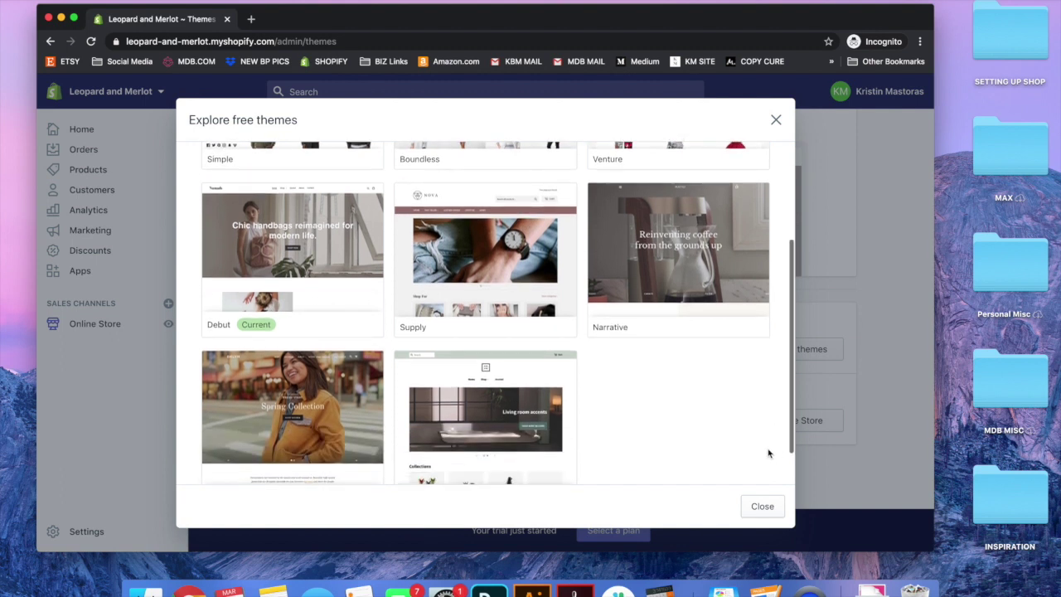
scroll(768, 453, down, 2)
scroll(761, 408, up, 3)
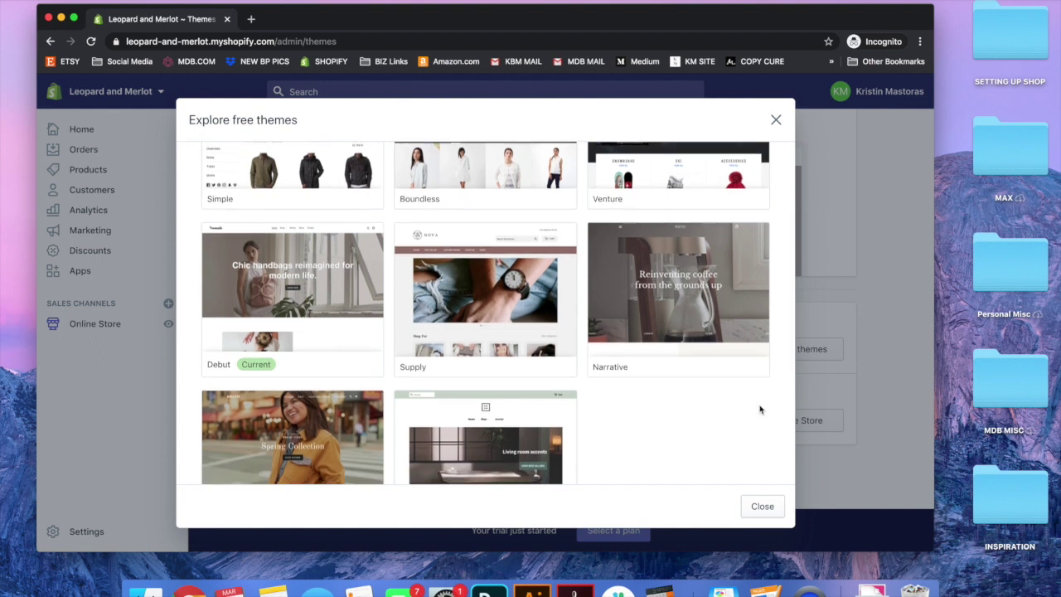
scroll(722, 409, up, 1)
click(501, 350)
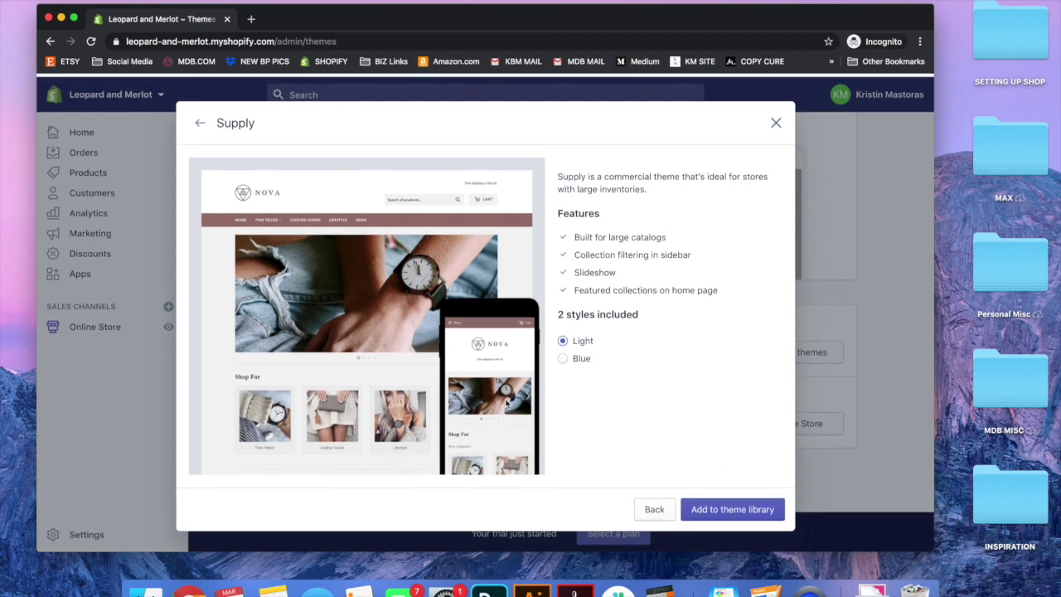
click(777, 121)
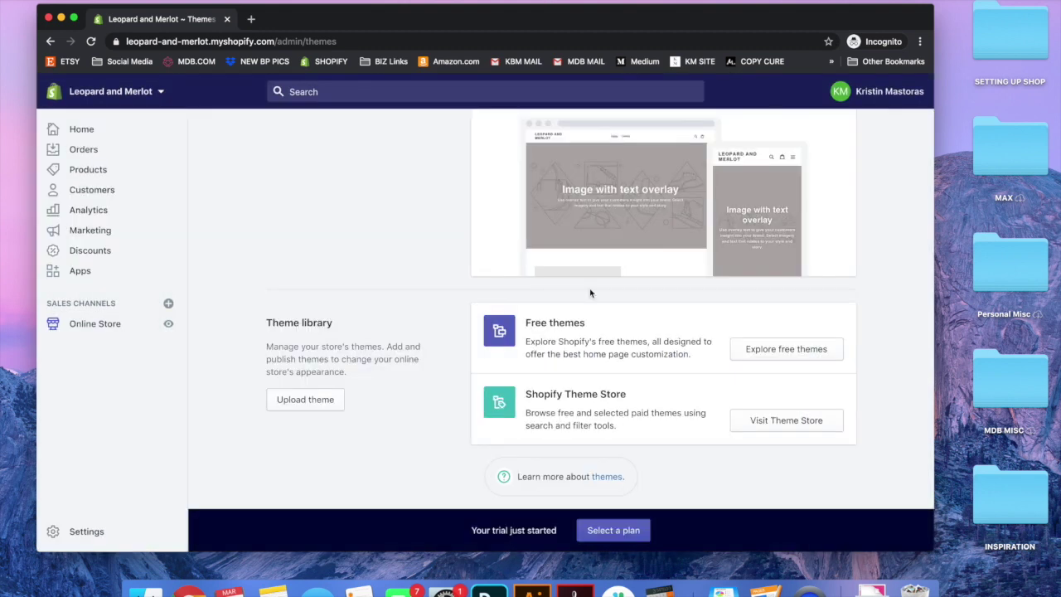
Add the free Minimal theme in its Modern style to the theme library
scroll(592, 295, up, 1)
click(768, 380)
scroll(584, 402, down, 5)
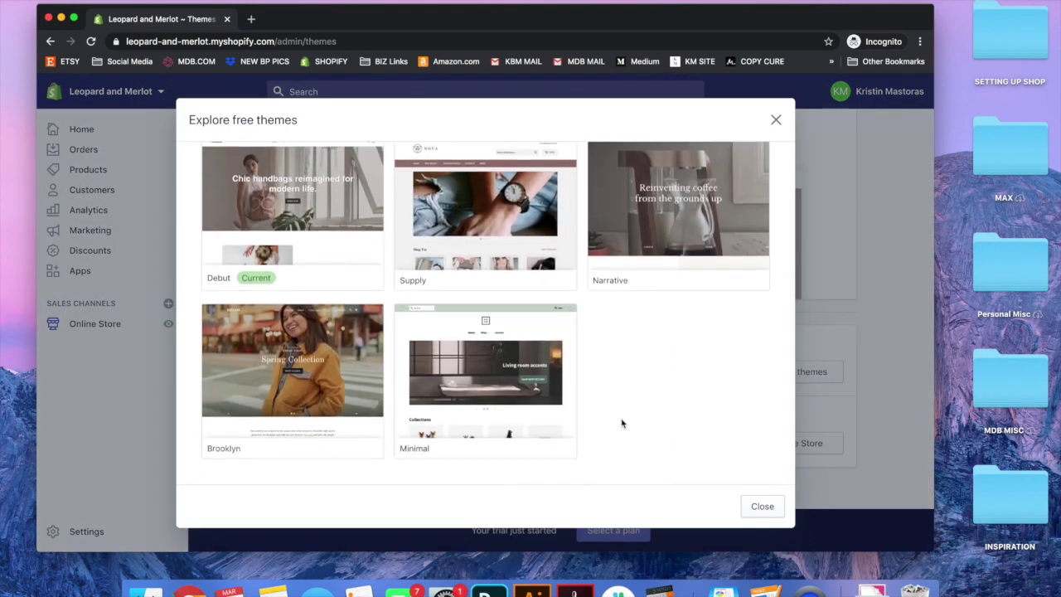
click(504, 391)
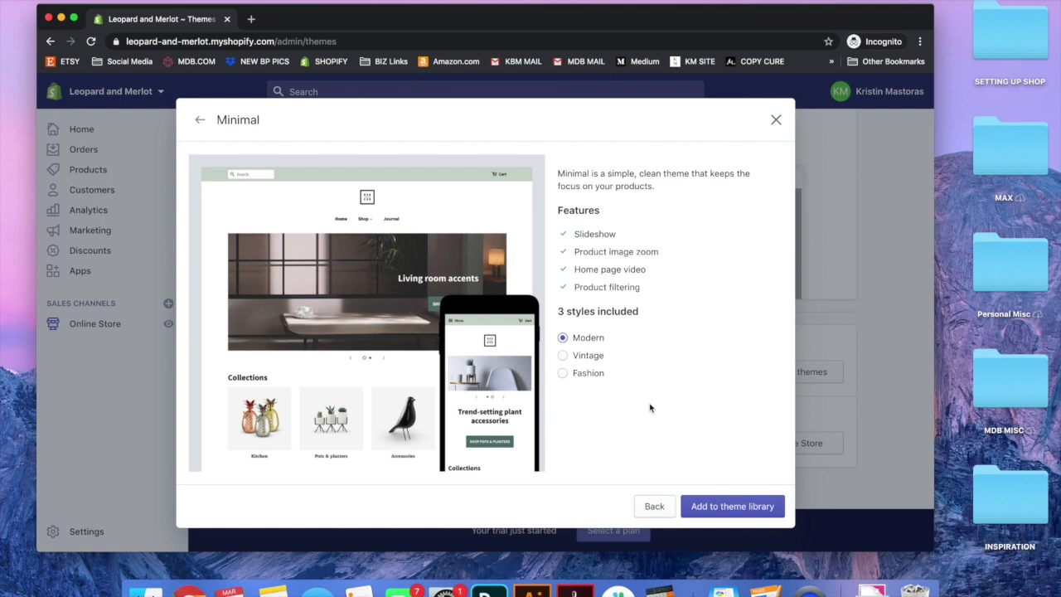
click(729, 506)
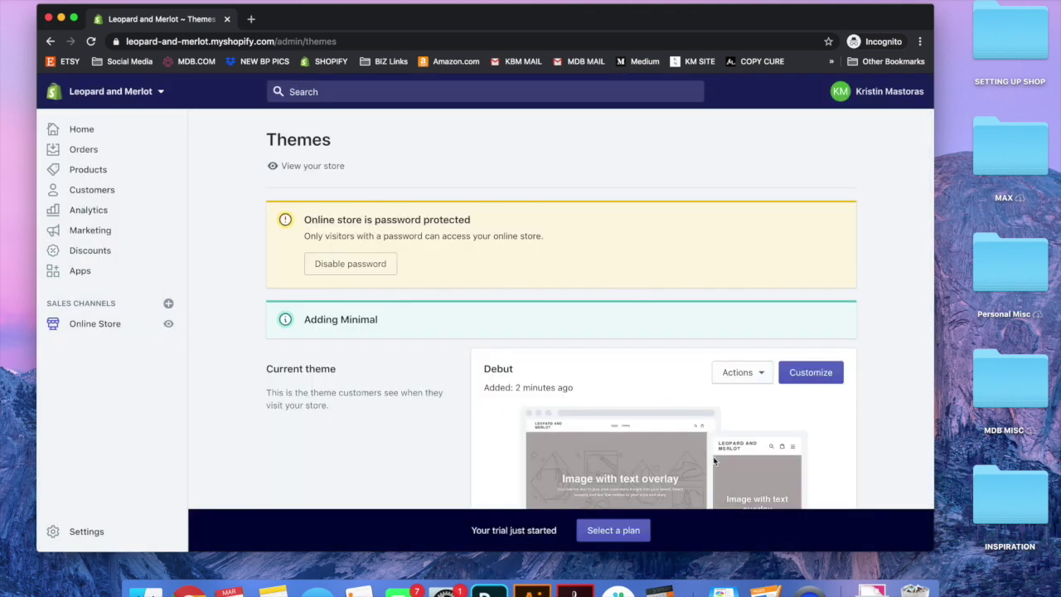
Publish the Minimal theme from the theme library as the store's current theme
scroll(706, 396, down, 3)
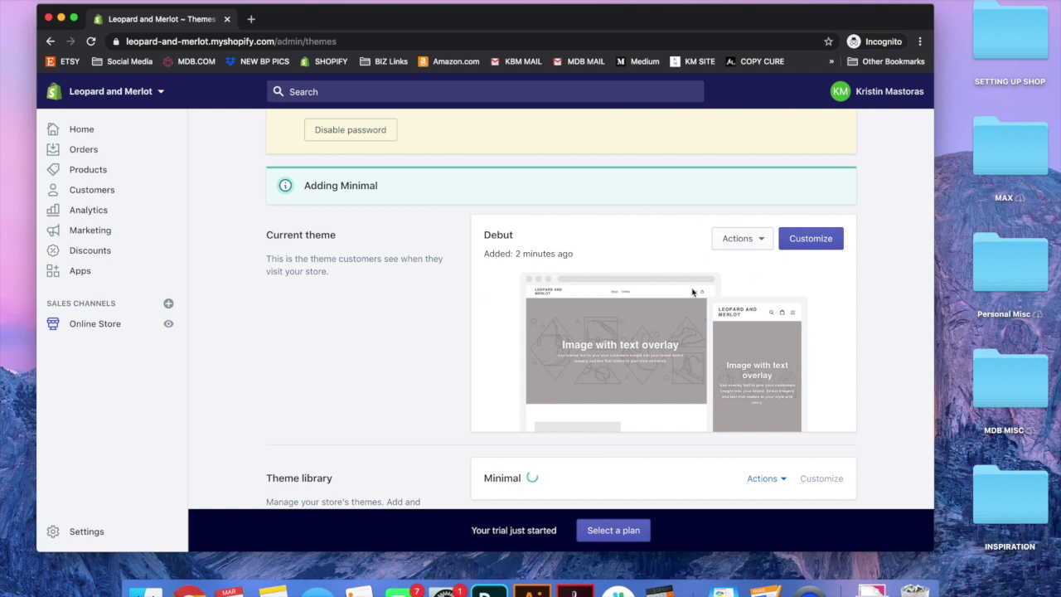
scroll(696, 290, down, 5)
scroll(693, 292, up, 2)
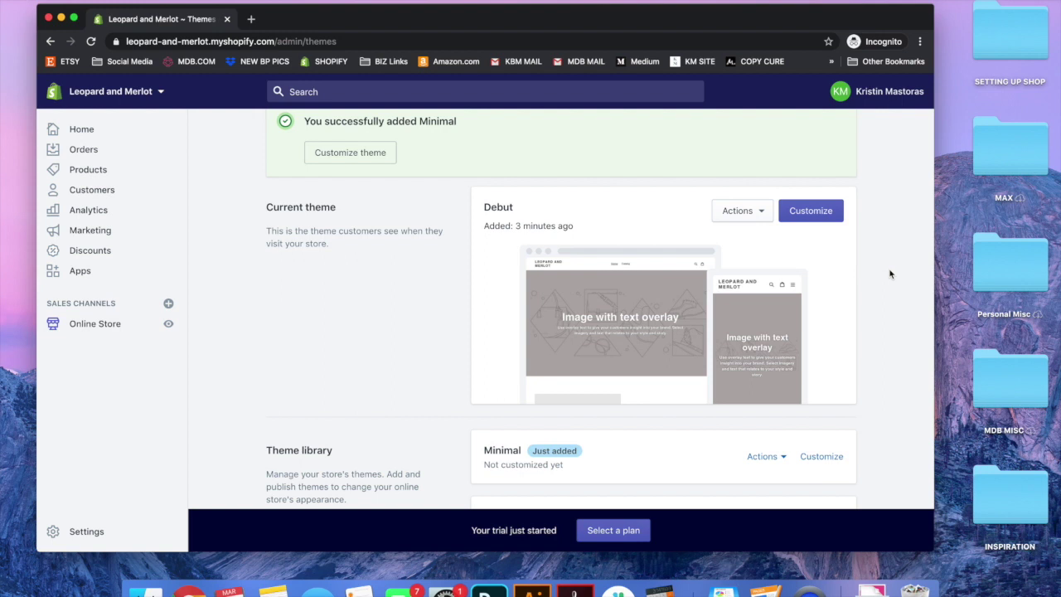
scroll(880, 306, down, 2)
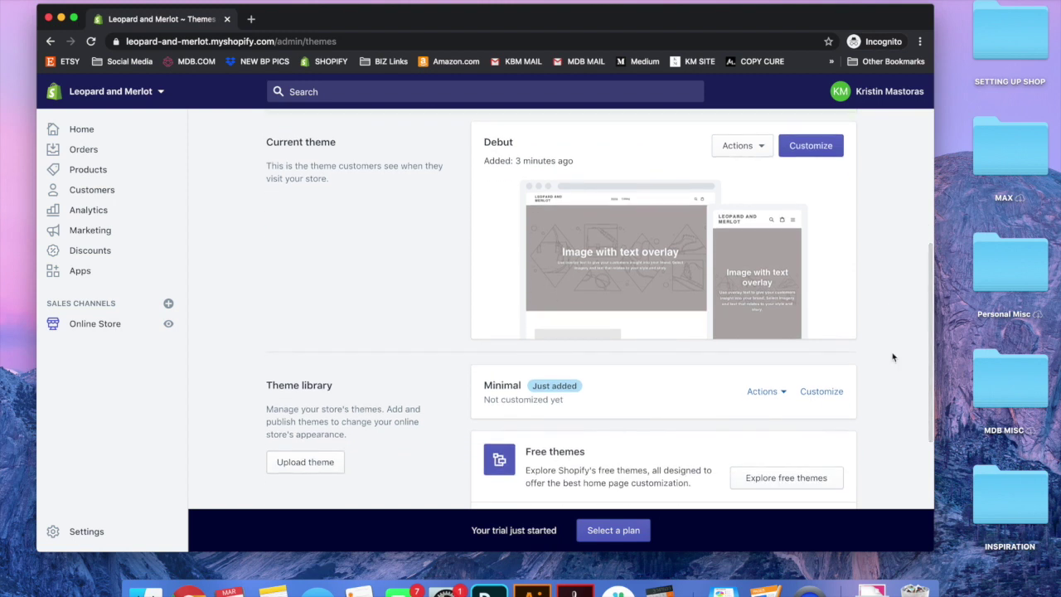
click(769, 392)
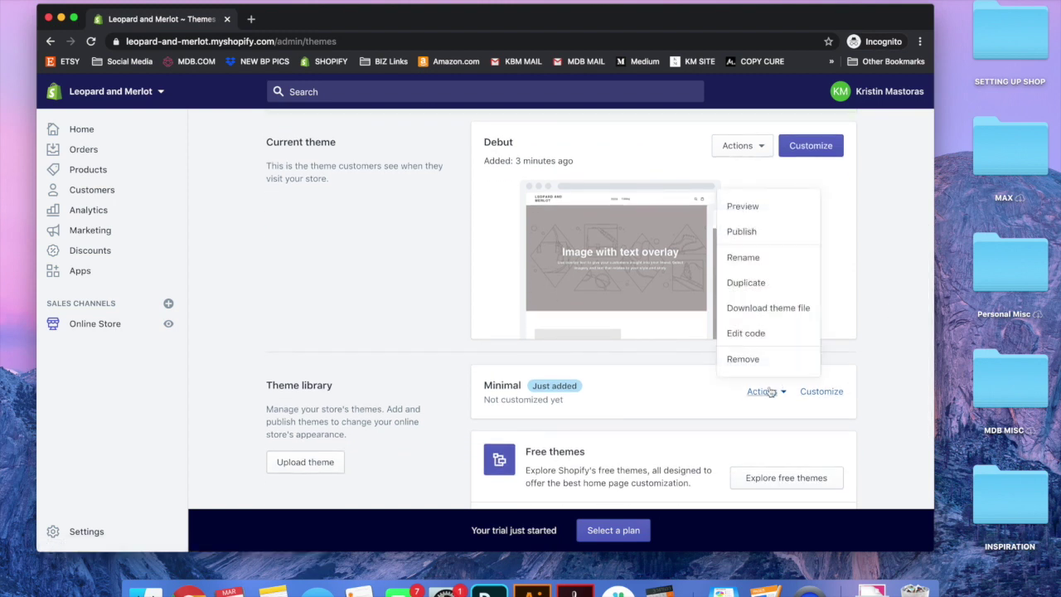
click(766, 231)
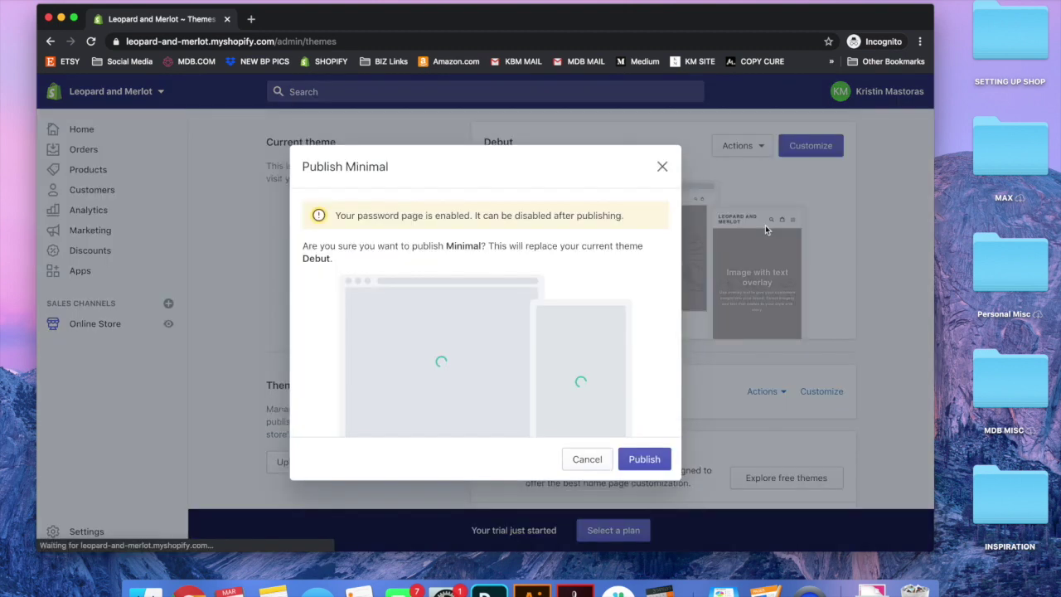
click(658, 458)
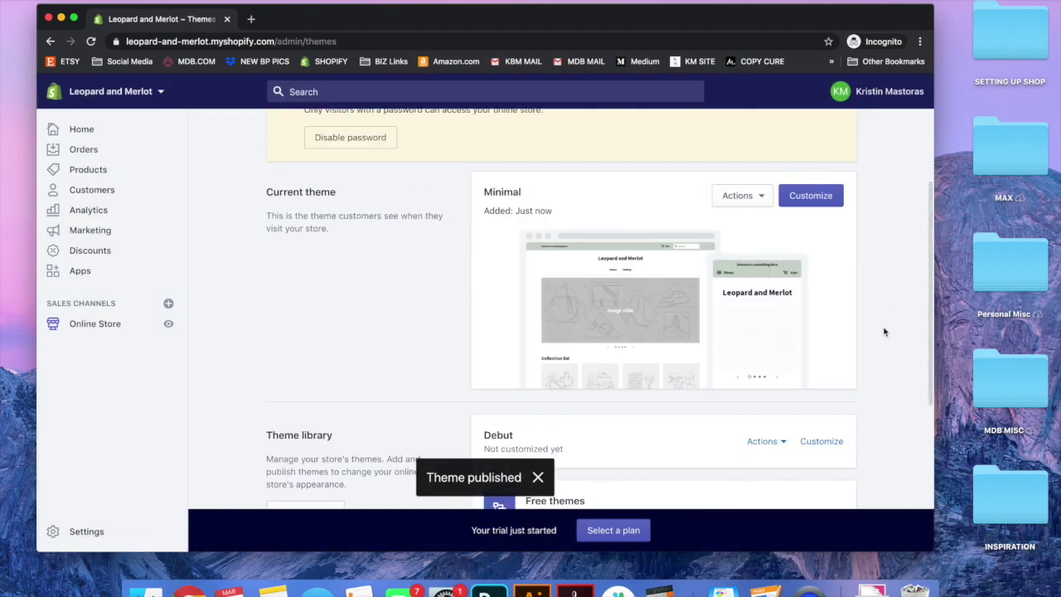
Open the published Minimal theme for customization and look over its home page preview
click(810, 199)
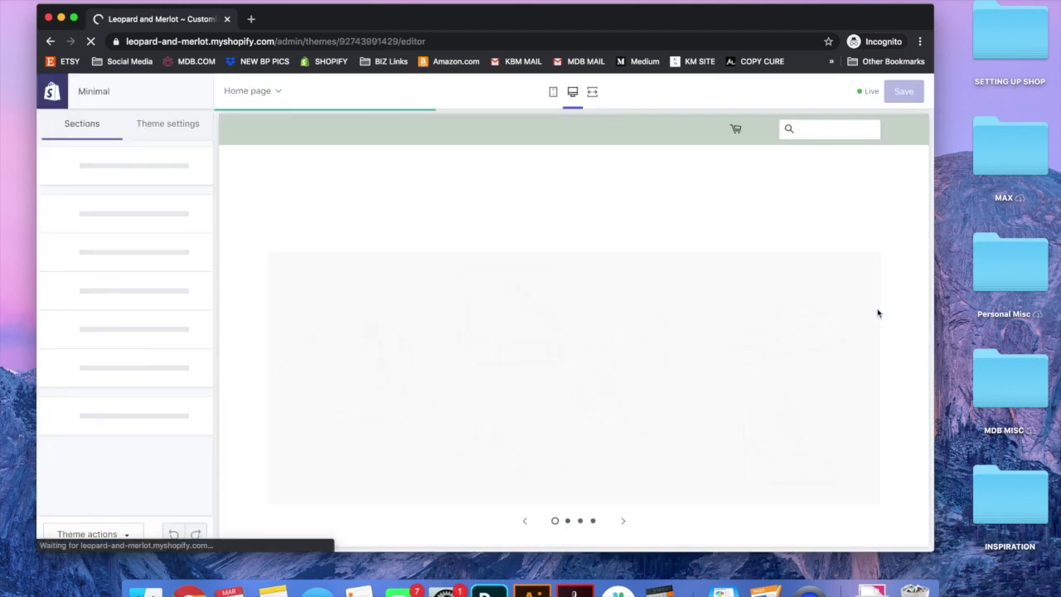
scroll(893, 411, down, 1)
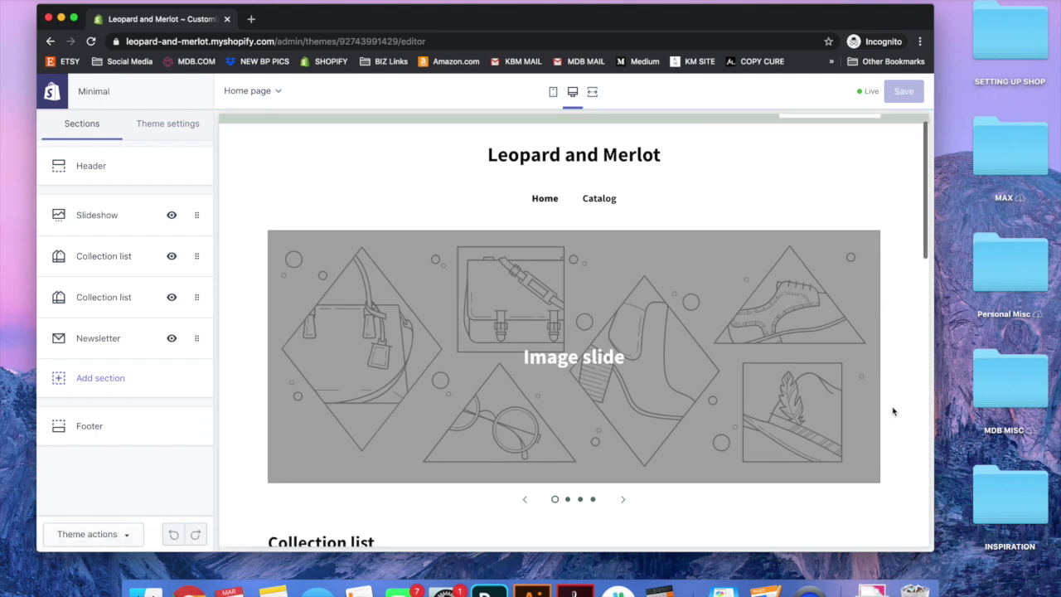
scroll(892, 408, down, 5)
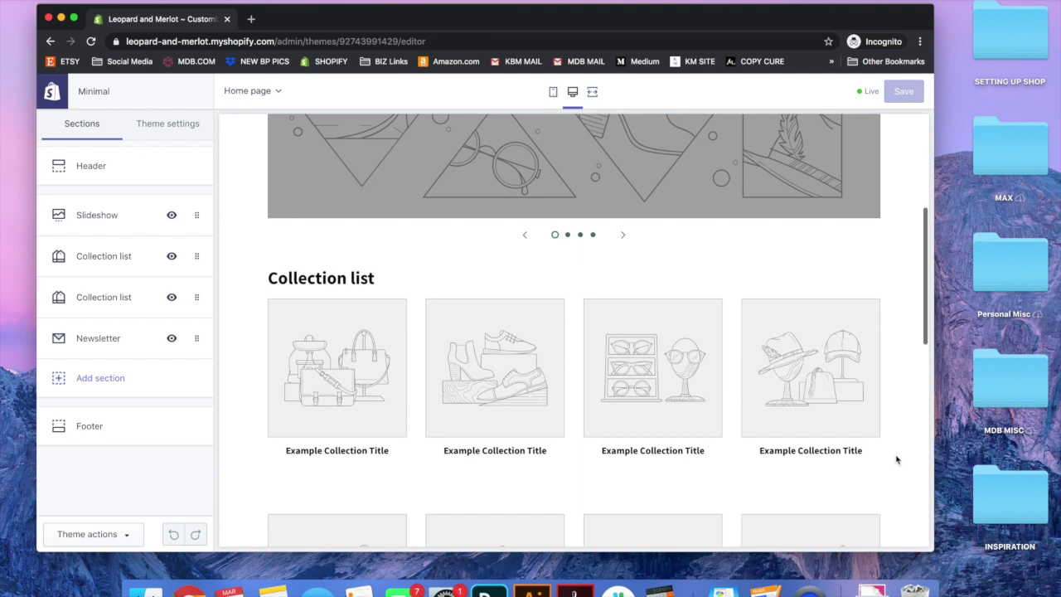
scroll(896, 459, down, 2)
scroll(896, 459, down, 1)
Open the typography options in the Minimal theme's general settings
click(168, 122)
click(97, 242)
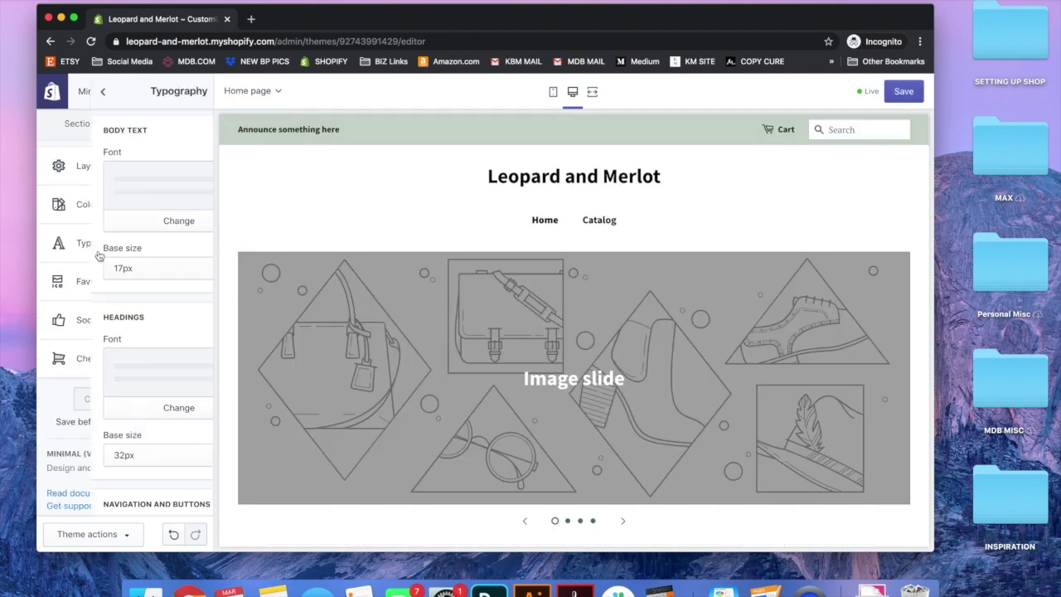
scroll(194, 256, down, 1)
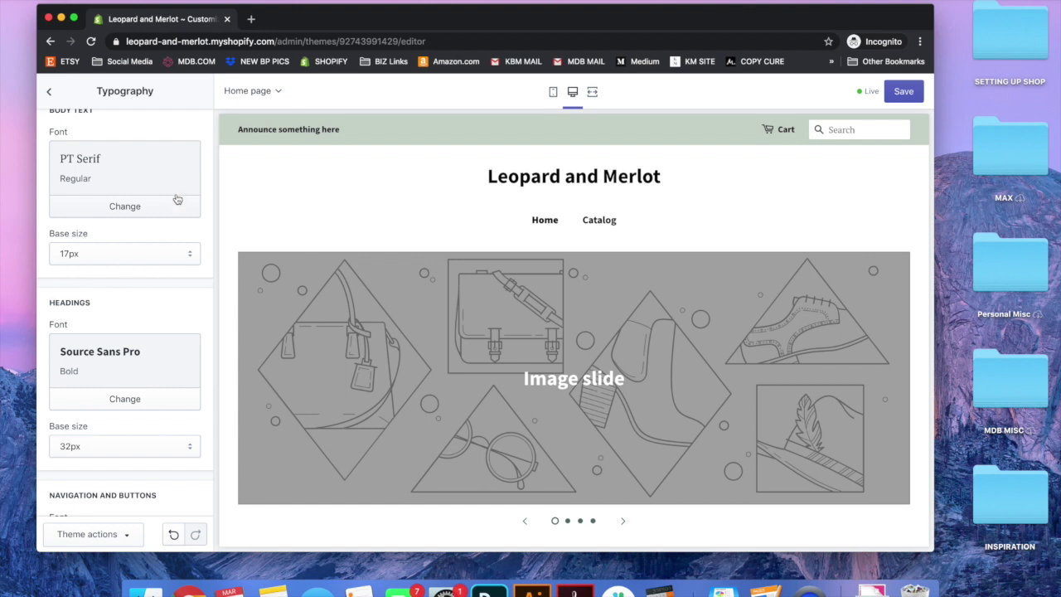
Browse the headings font library and try DIN Neuzeit Grotesk Light as the headings font
scroll(178, 199, up, 1)
scroll(108, 373, down, 2)
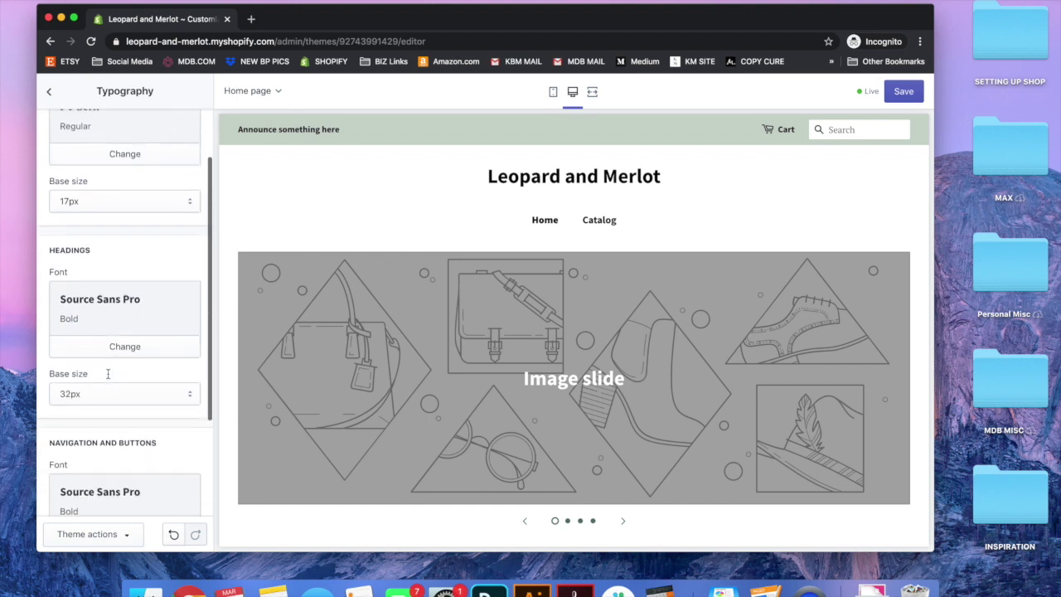
click(124, 346)
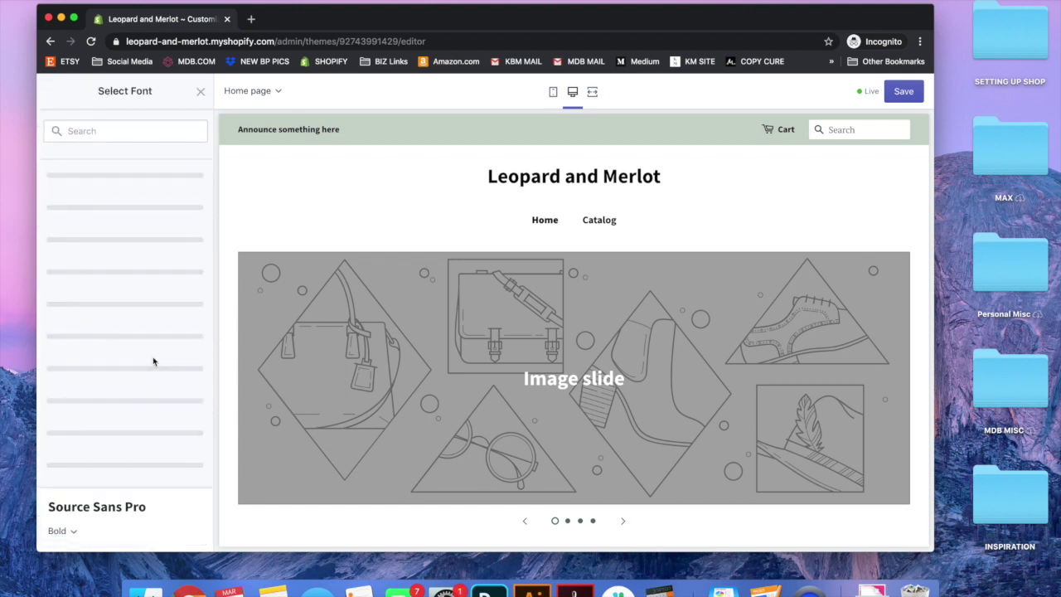
scroll(154, 364, down, 8)
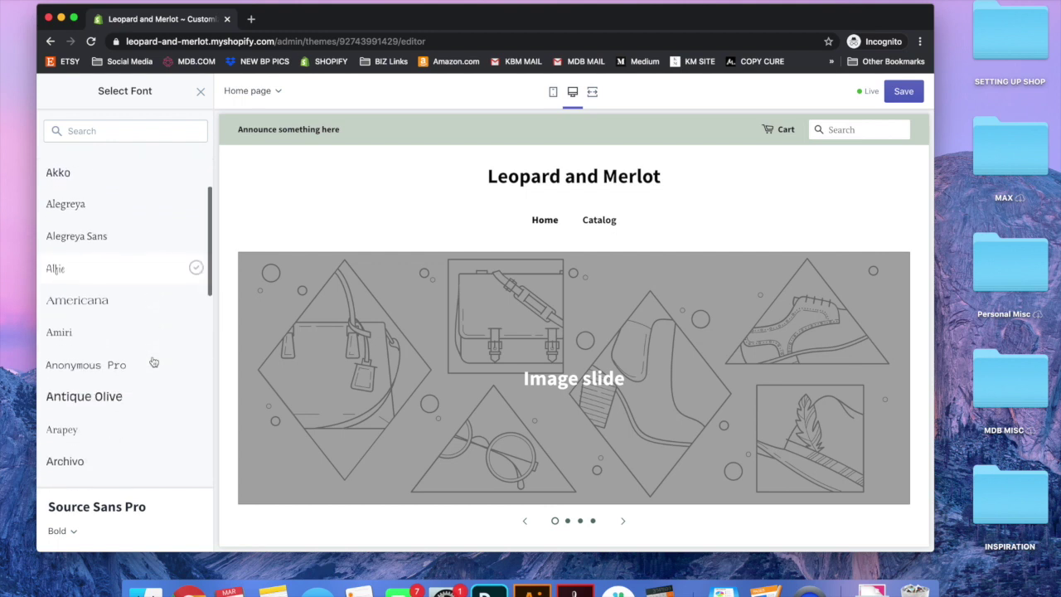
scroll(151, 405, down, 8)
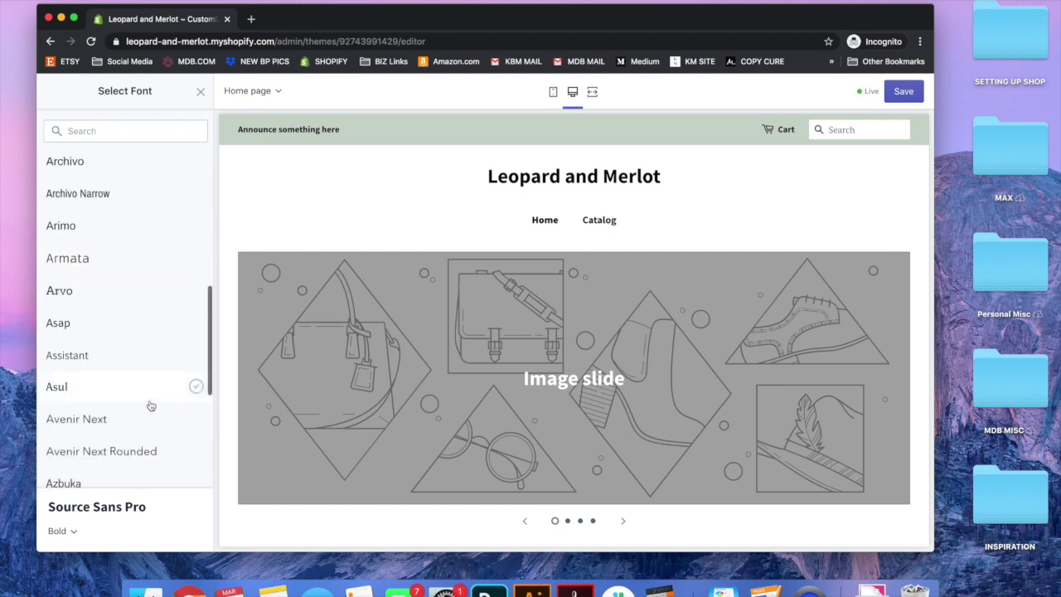
scroll(149, 427, down, 2)
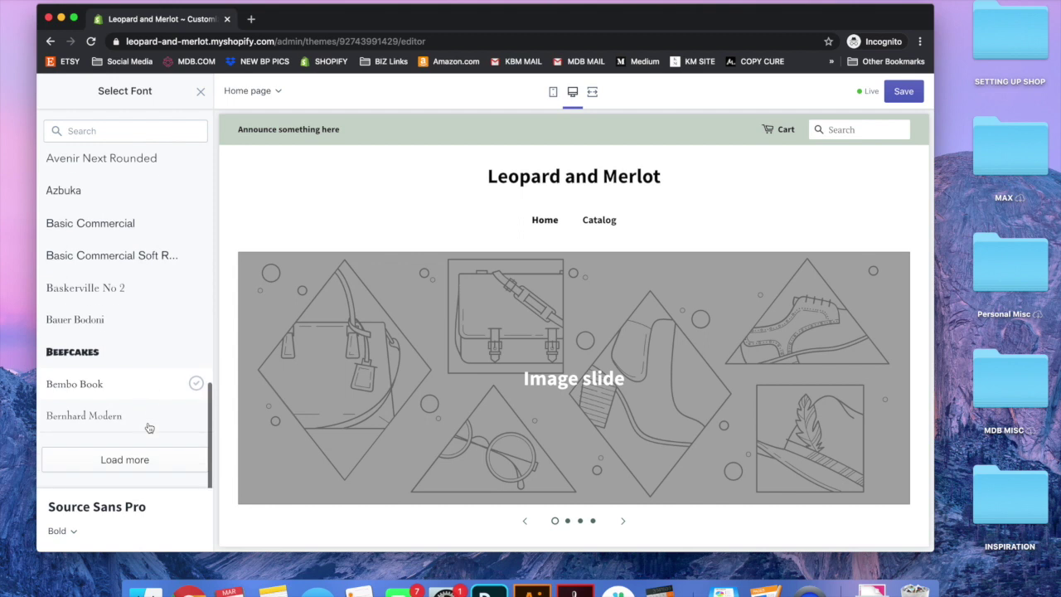
click(100, 464)
scroll(148, 394, down, 6)
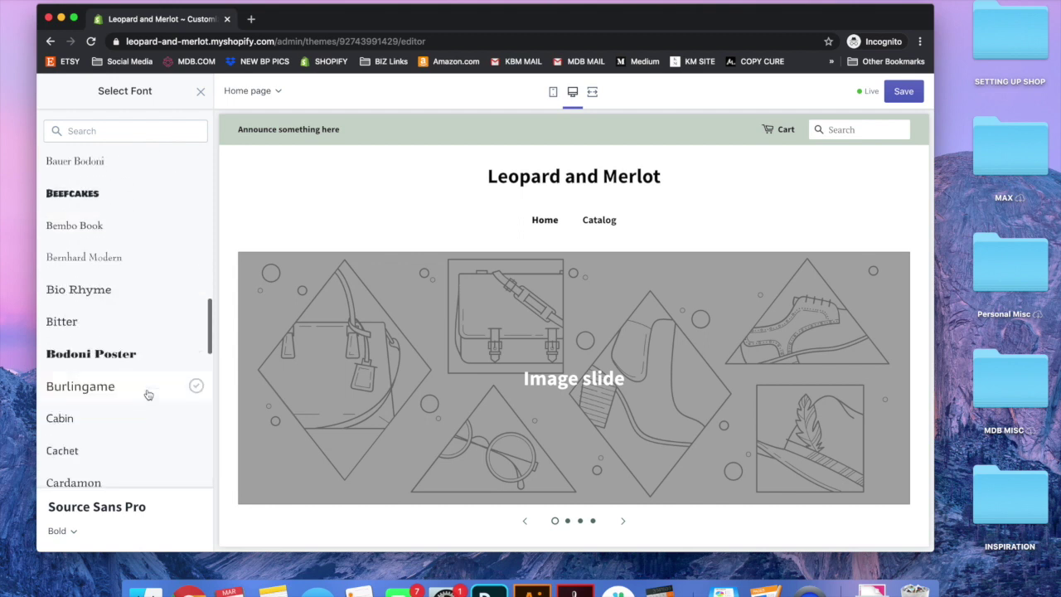
scroll(144, 421, down, 5)
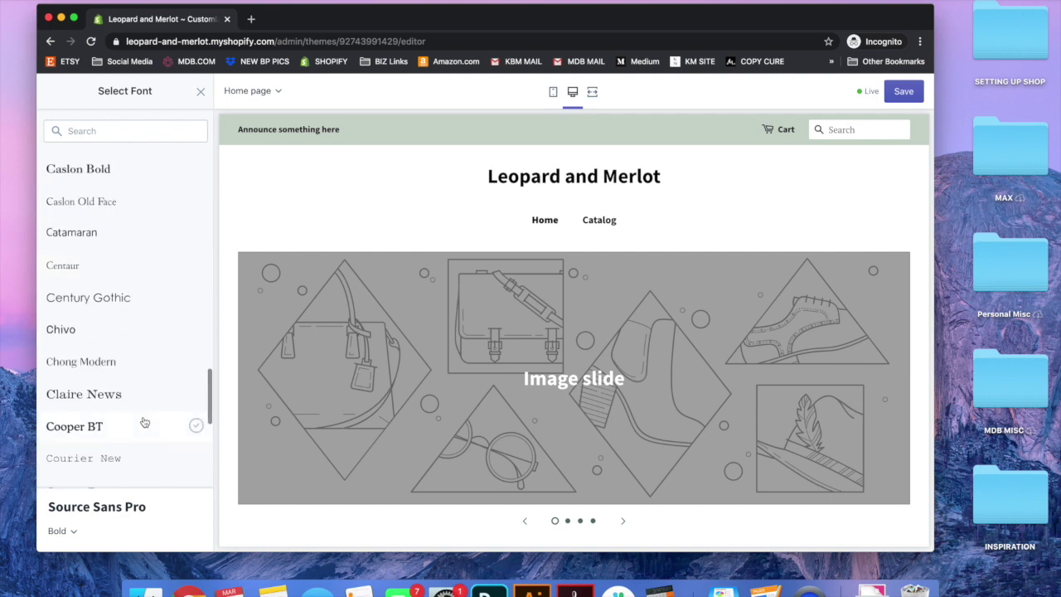
scroll(144, 423, down, 4)
scroll(159, 386, down, 4)
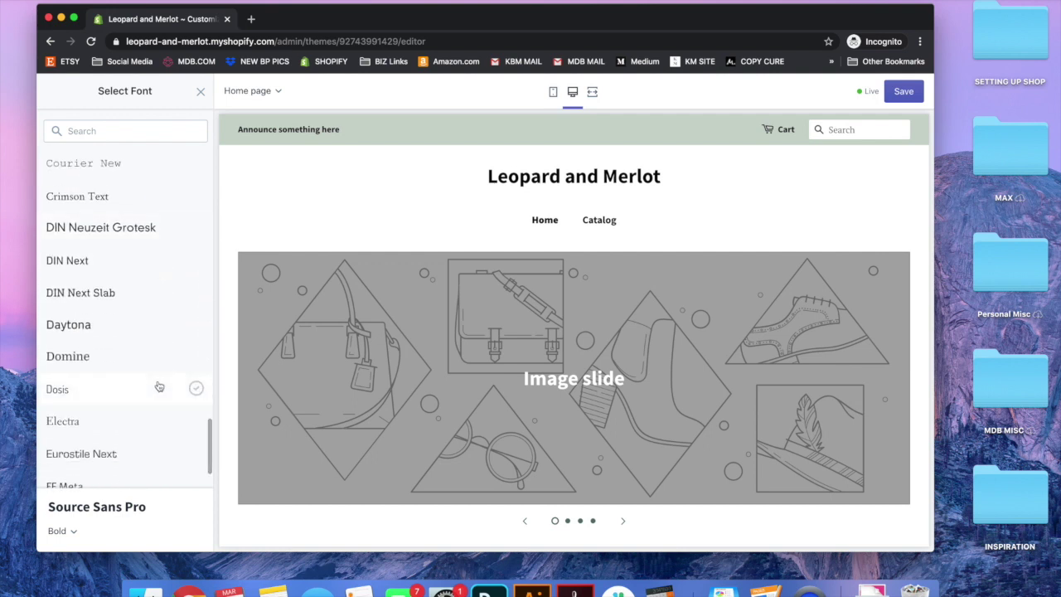
click(135, 241)
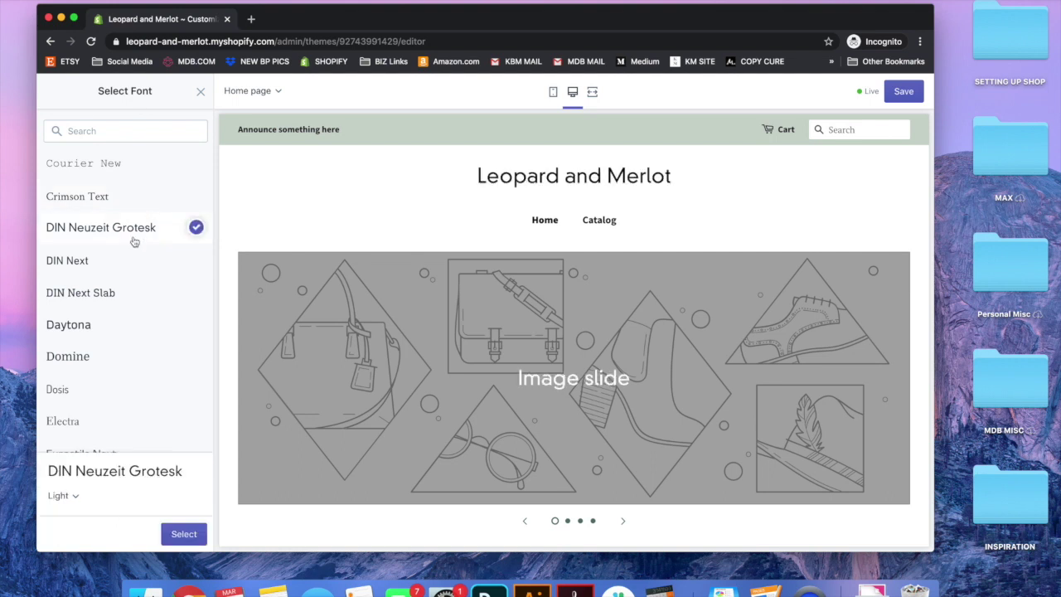
Try further fonts for the headings and apply a light geometric sans-serif one
scroll(149, 365, down, 20)
scroll(154, 353, down, 15)
click(130, 217)
scroll(157, 356, down, 3)
scroll(166, 373, down, 8)
click(125, 346)
click(184, 534)
Try several fonts for the body text and apply one of them
click(119, 227)
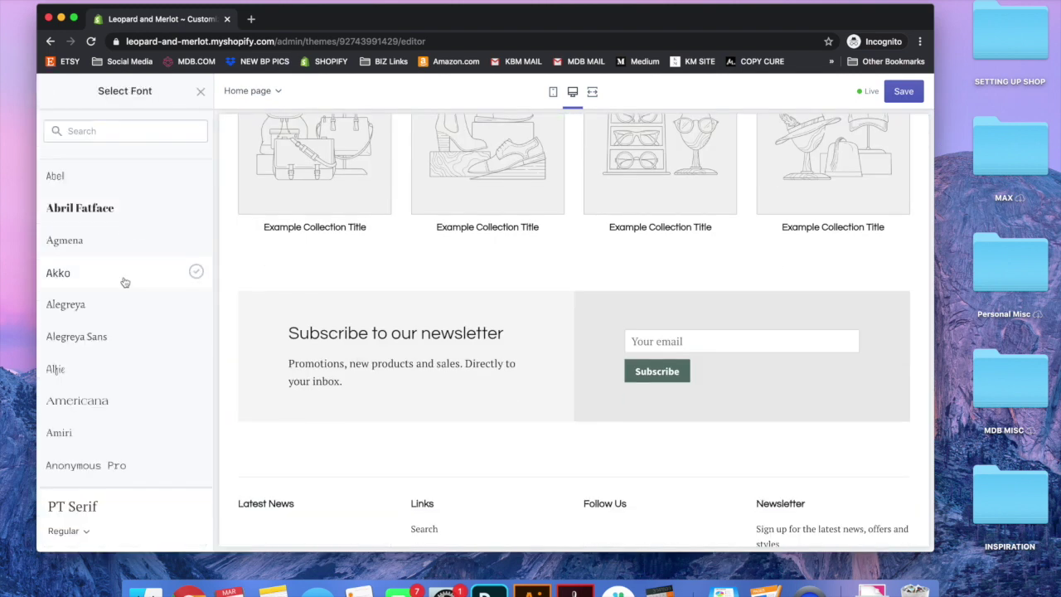
scroll(124, 315, down, 5)
click(88, 360)
scroll(85, 315, up, 2)
click(83, 261)
scroll(108, 365, down, 3)
click(104, 407)
scroll(109, 337, down, 3)
click(184, 534)
Apply a serif font to the navigation and buttons and turn on capitalized text for them
click(152, 387)
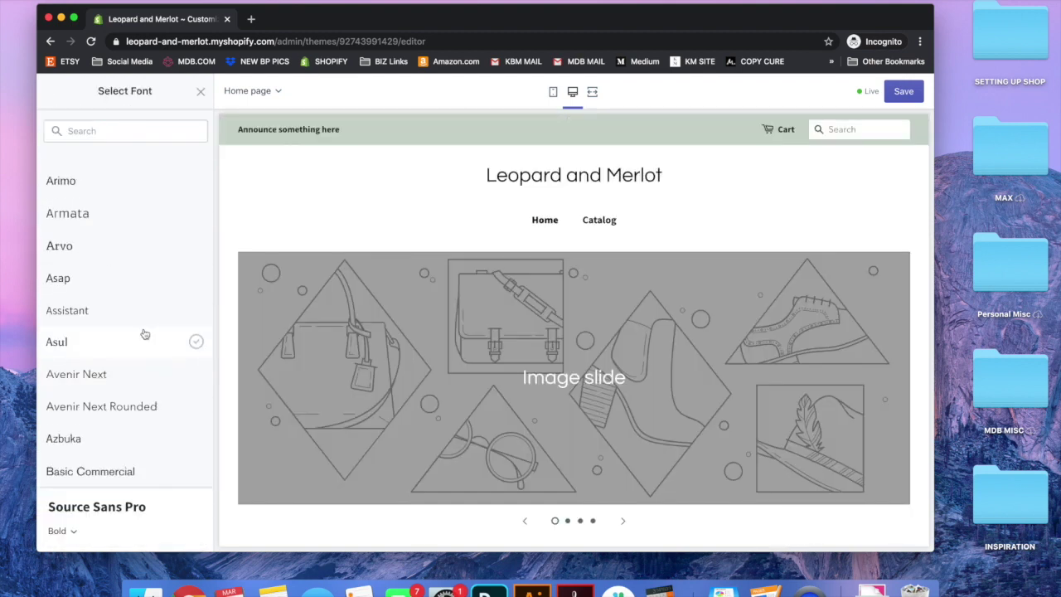
scroll(152, 387, down, 10)
click(82, 263)
click(183, 533)
click(54, 491)
Apply a serif font to the headings
scroll(105, 343, up, 3)
click(107, 344)
scroll(125, 395, down, 5)
click(126, 249)
click(184, 534)
Apply a light sans-serif font to the body text and return to the theme settings list
scroll(125, 331, up, 5)
click(123, 227)
scroll(124, 373, down, 10)
click(124, 459)
scroll(127, 373, down, 5)
scroll(127, 373, down, 5)
click(125, 389)
click(184, 533)
click(48, 91)
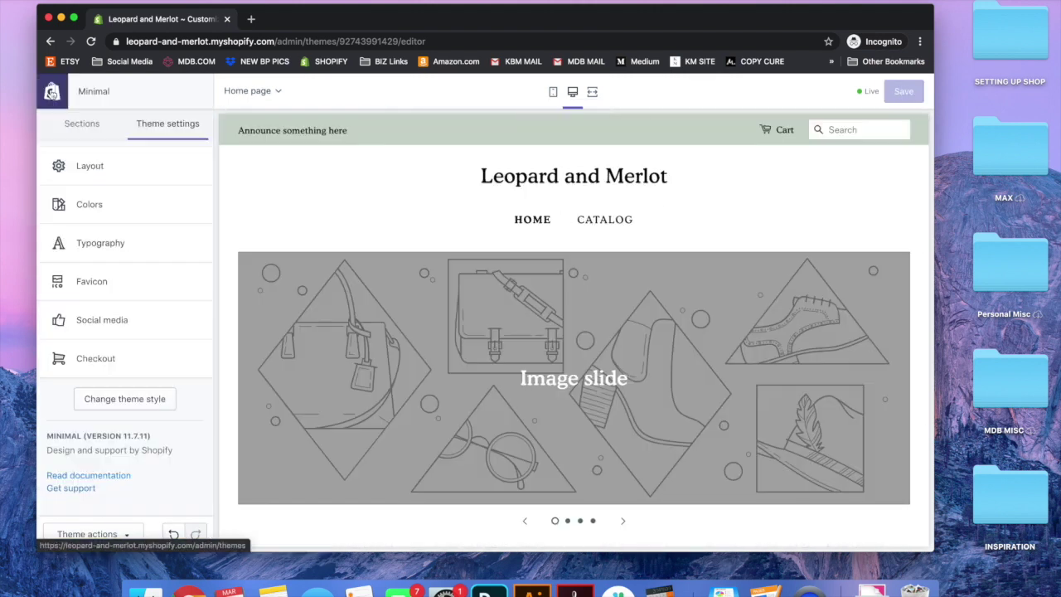
Review the theme's color settings, including the top bar background color options, and return to the theme settings list
click(129, 204)
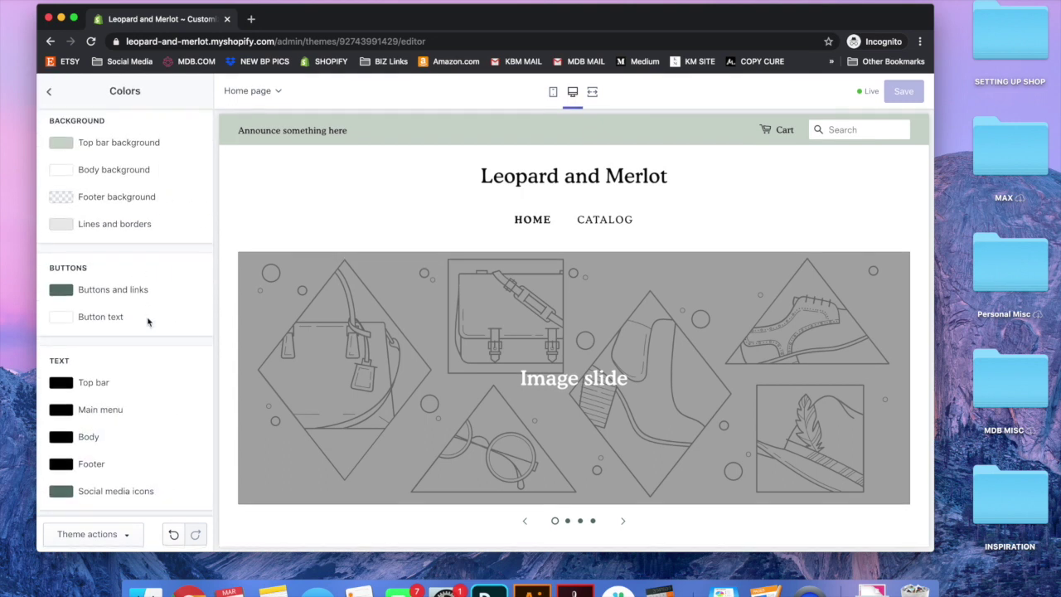
scroll(161, 280, up, 2)
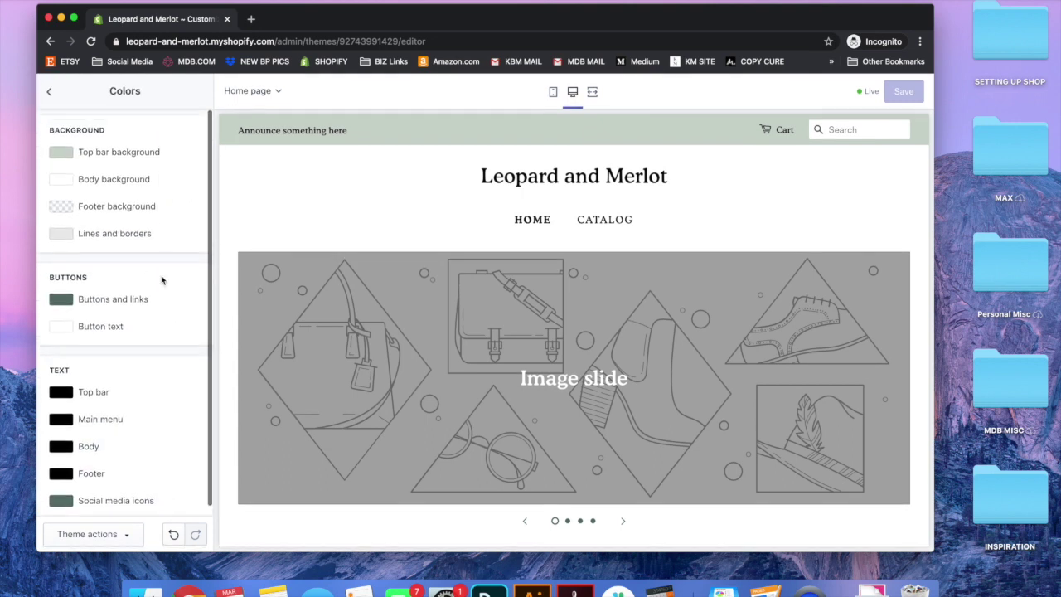
click(71, 153)
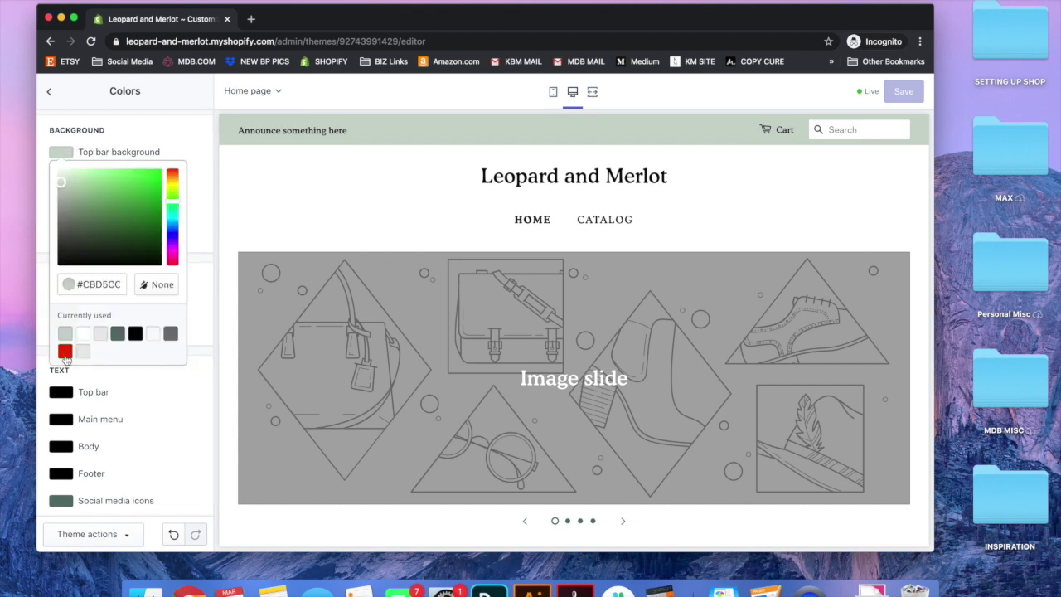
click(180, 148)
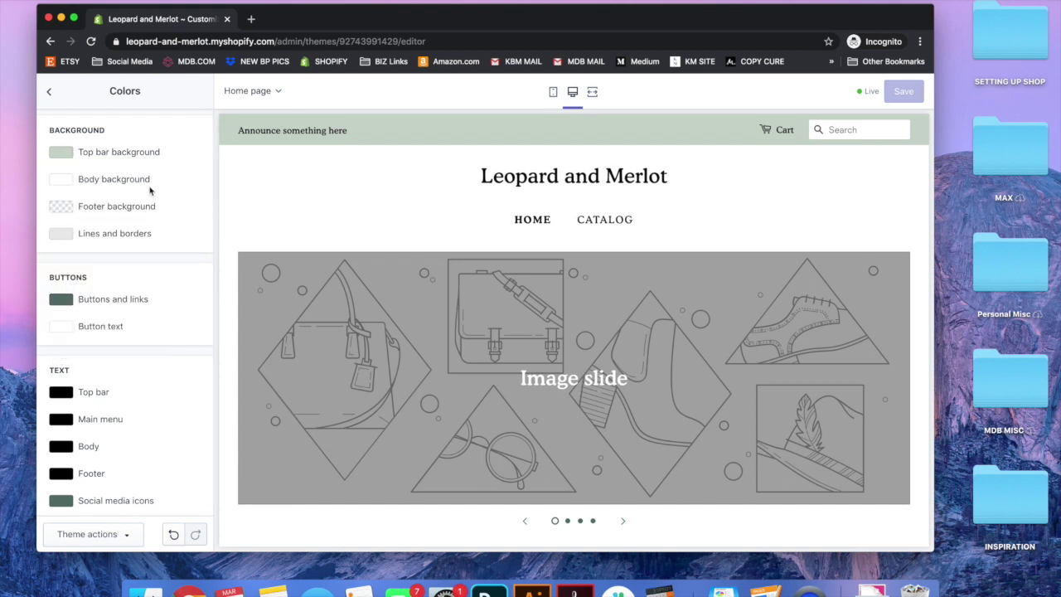
scroll(161, 221, down, 1)
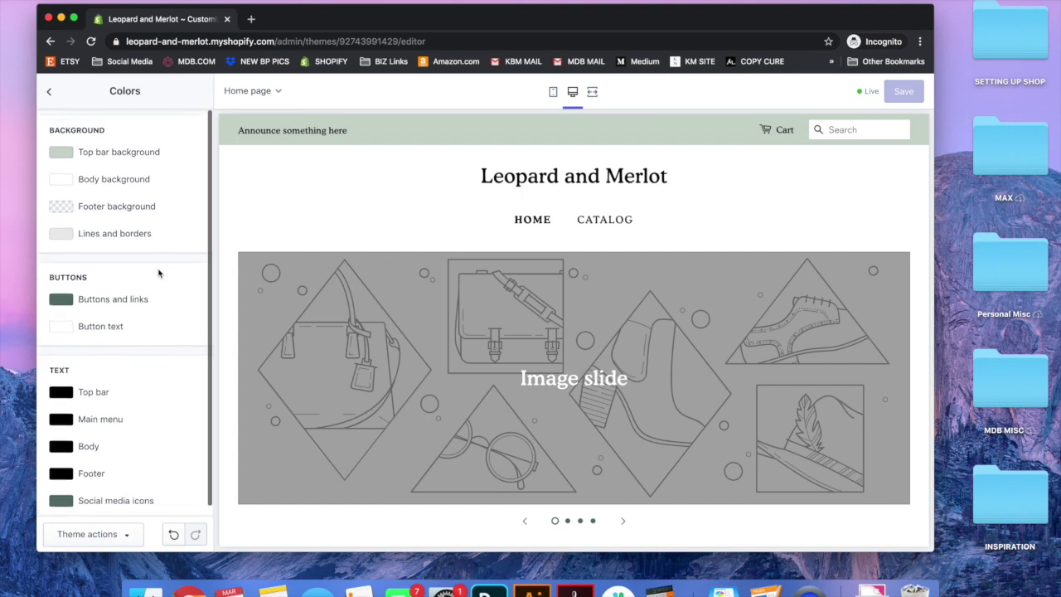
click(49, 92)
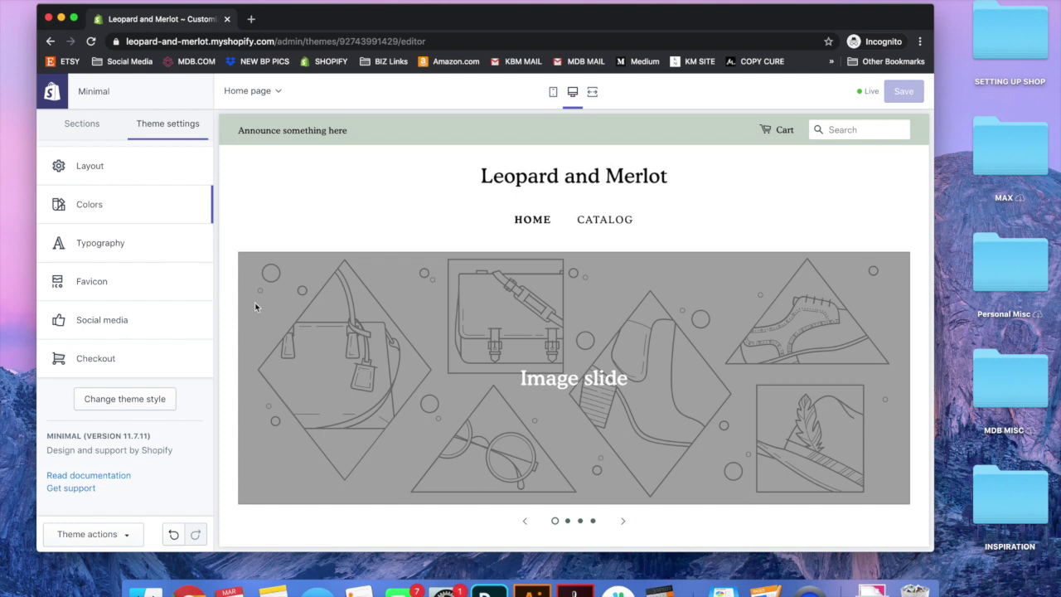
Look over the home page preview down to the footer, and the Catalog page with its product grid
scroll(255, 307, down, 8)
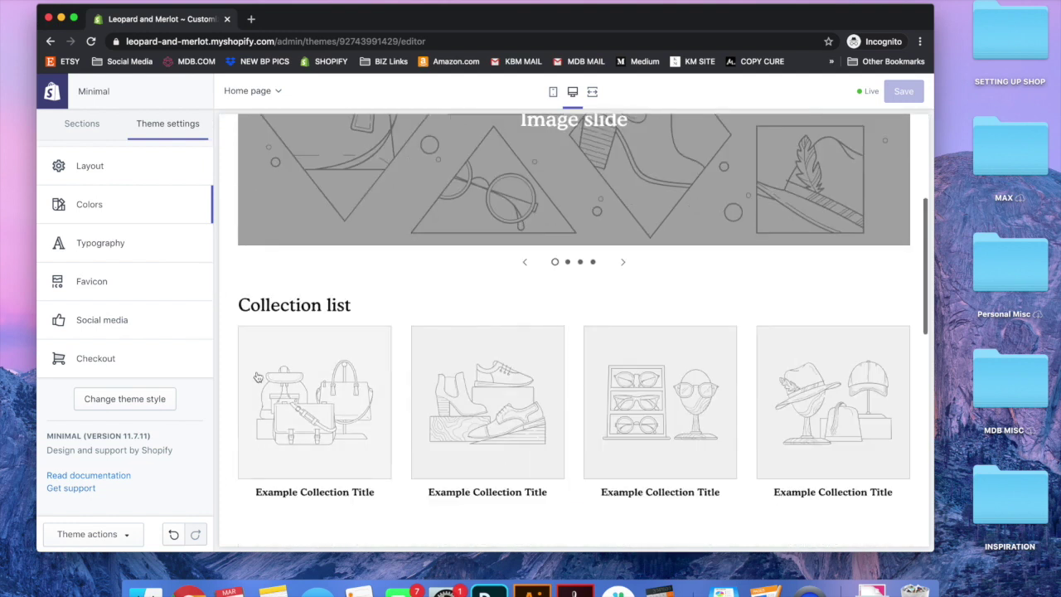
scroll(255, 398, down, 8)
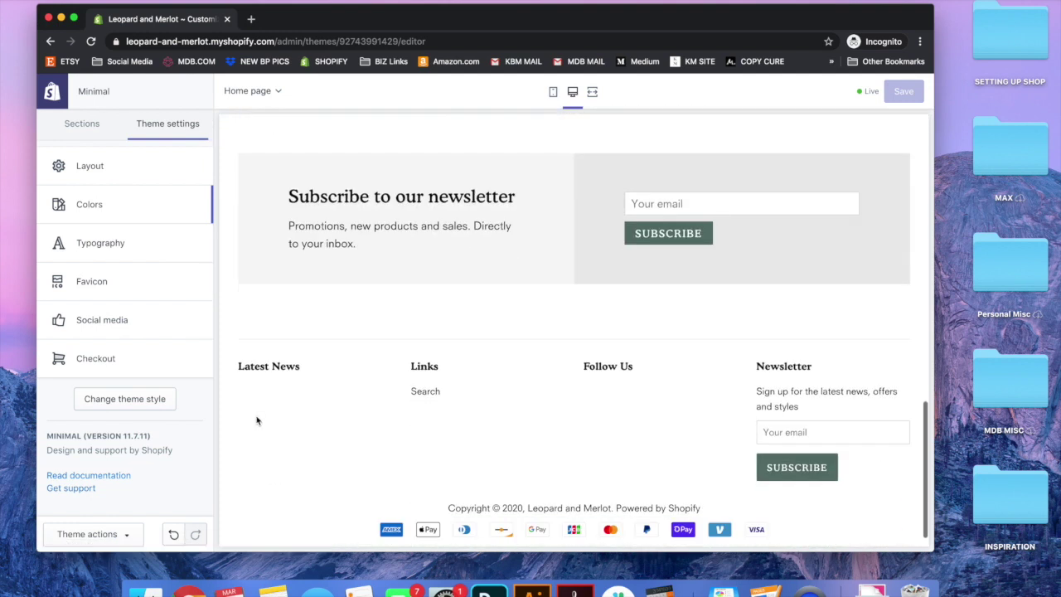
scroll(282, 381, up, 15)
scroll(292, 372, up, 2)
click(615, 225)
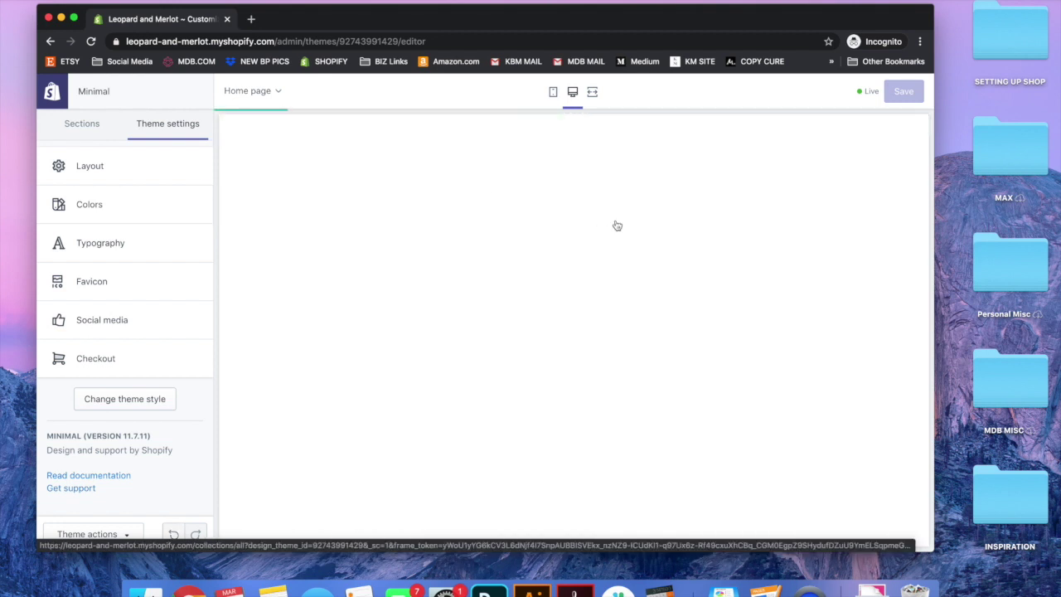
scroll(525, 343, down, 4)
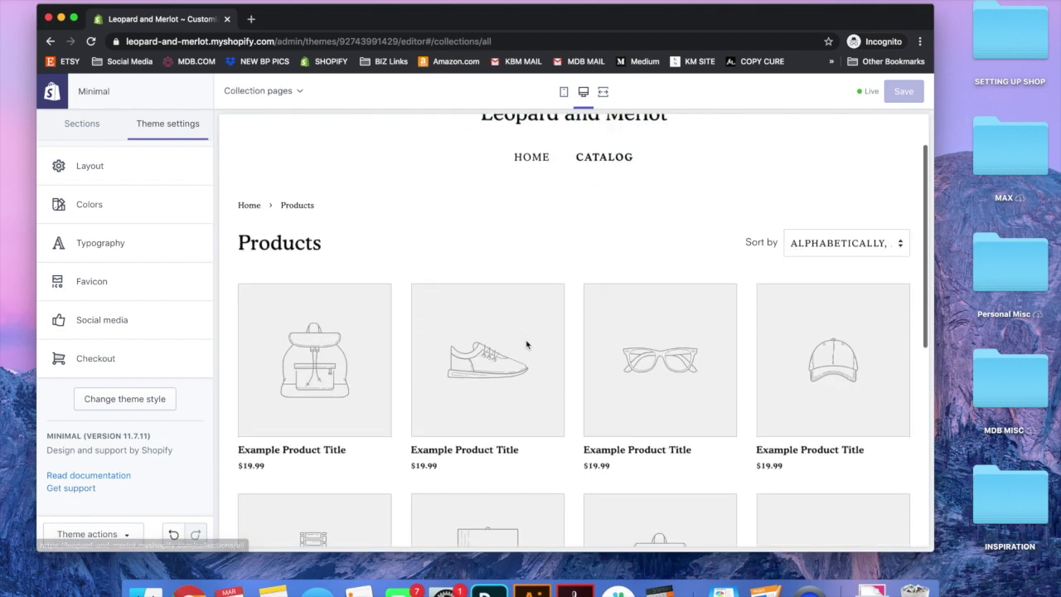
scroll(501, 410, down, 5)
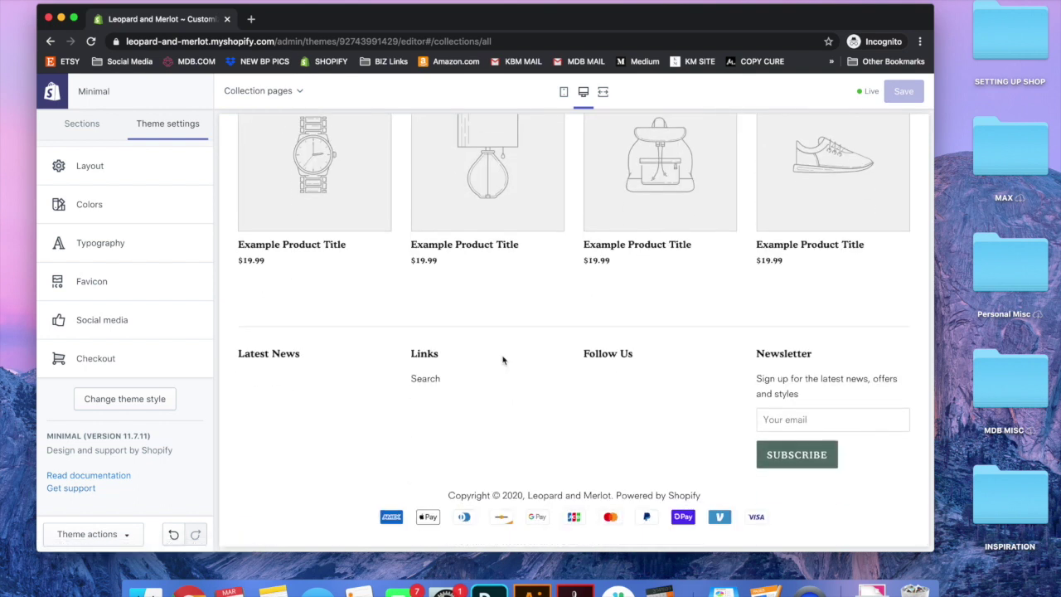
scroll(497, 363, up, 10)
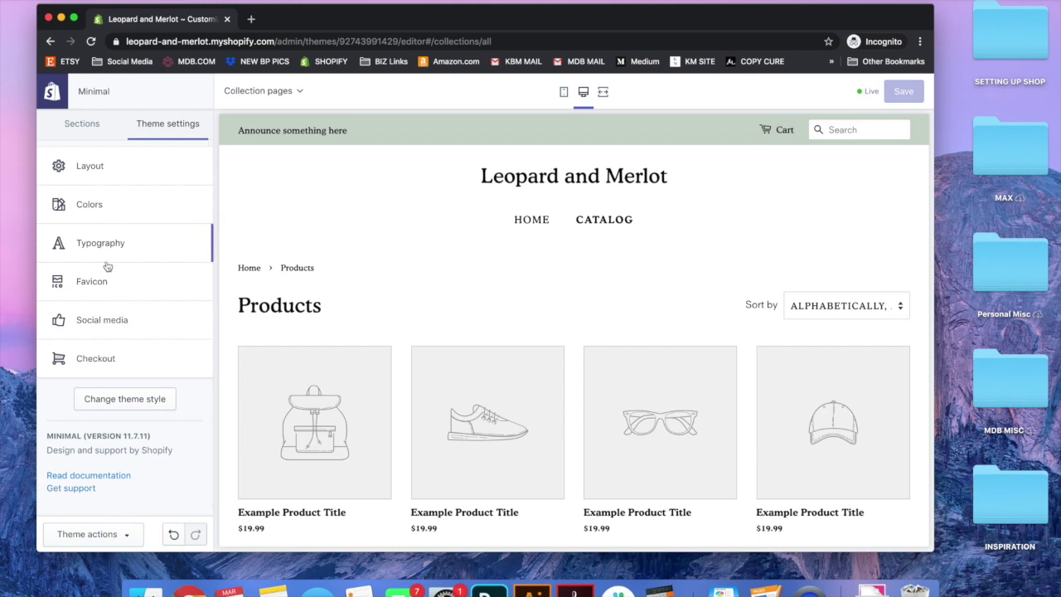
Check the layout settings and preview the Blogs, Collections list, Collection pages and Password page
click(91, 168)
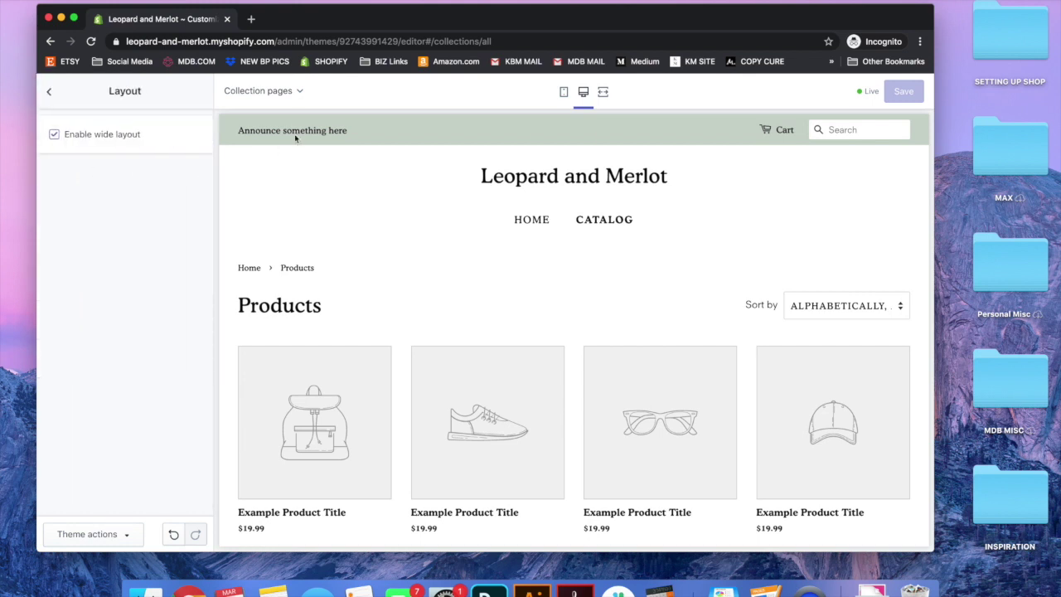
click(289, 96)
click(257, 220)
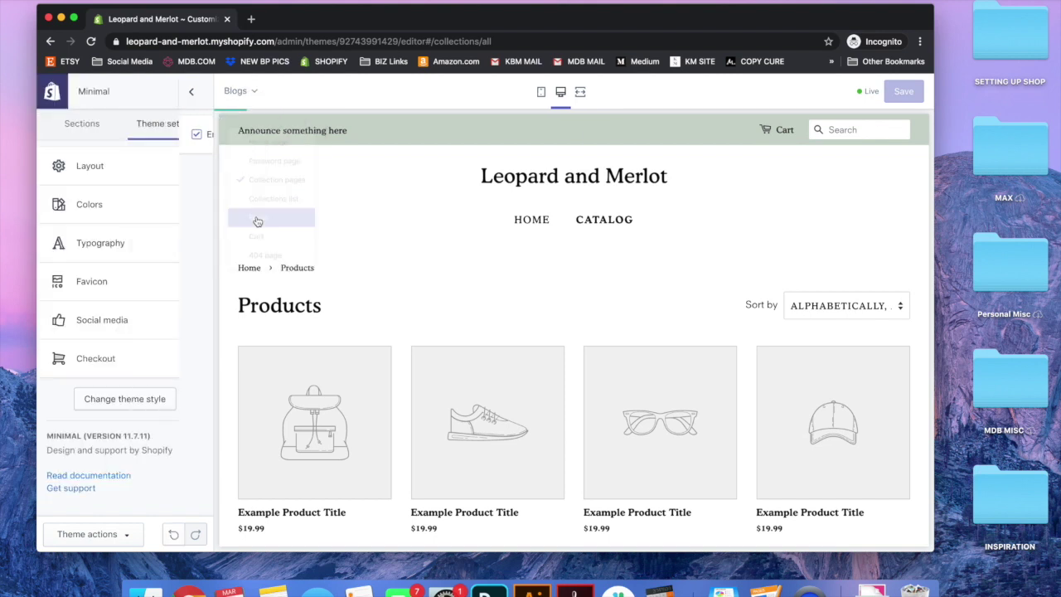
click(260, 96)
click(257, 195)
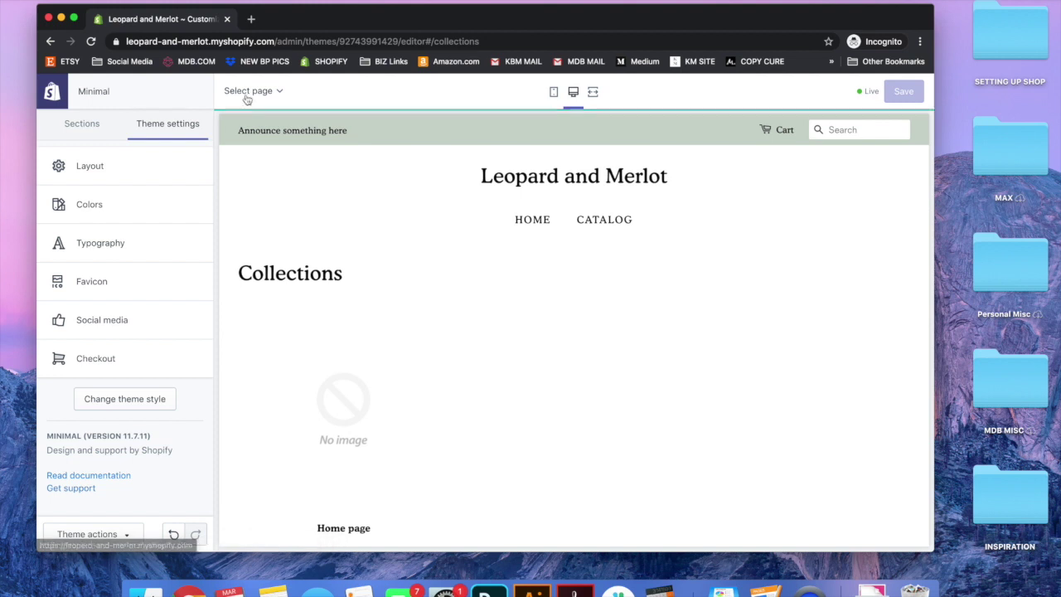
click(246, 99)
click(256, 174)
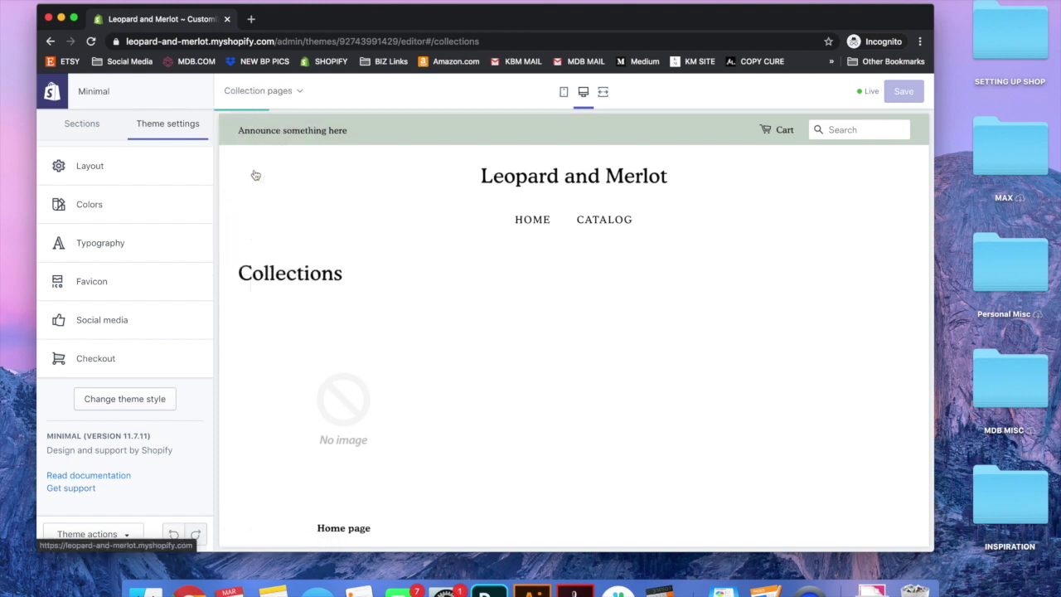
click(260, 91)
click(265, 153)
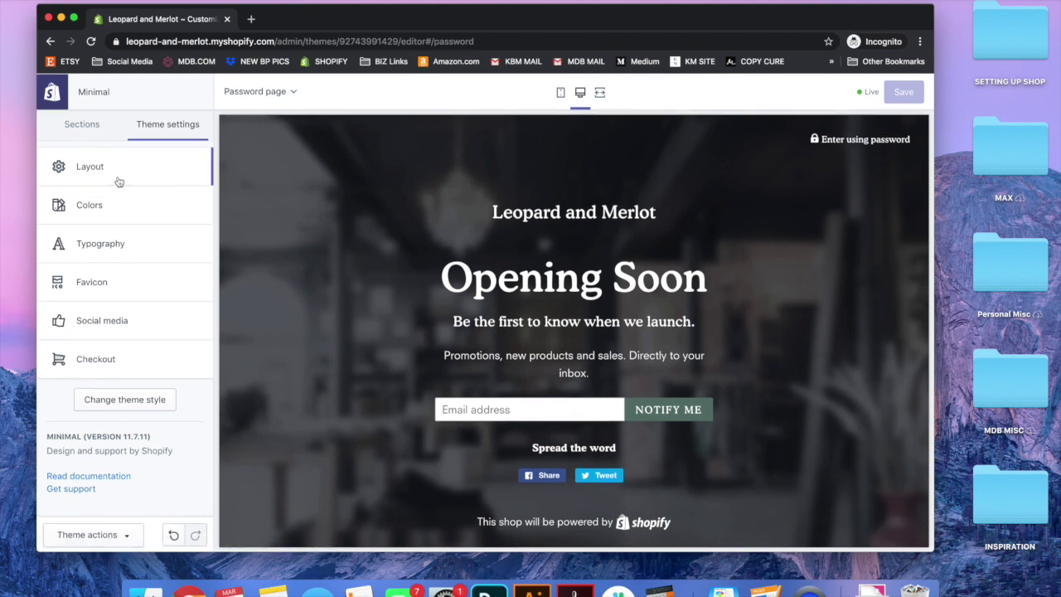
Return the preview to the Home page and set the top bar background color to purple #9777AC
click(111, 211)
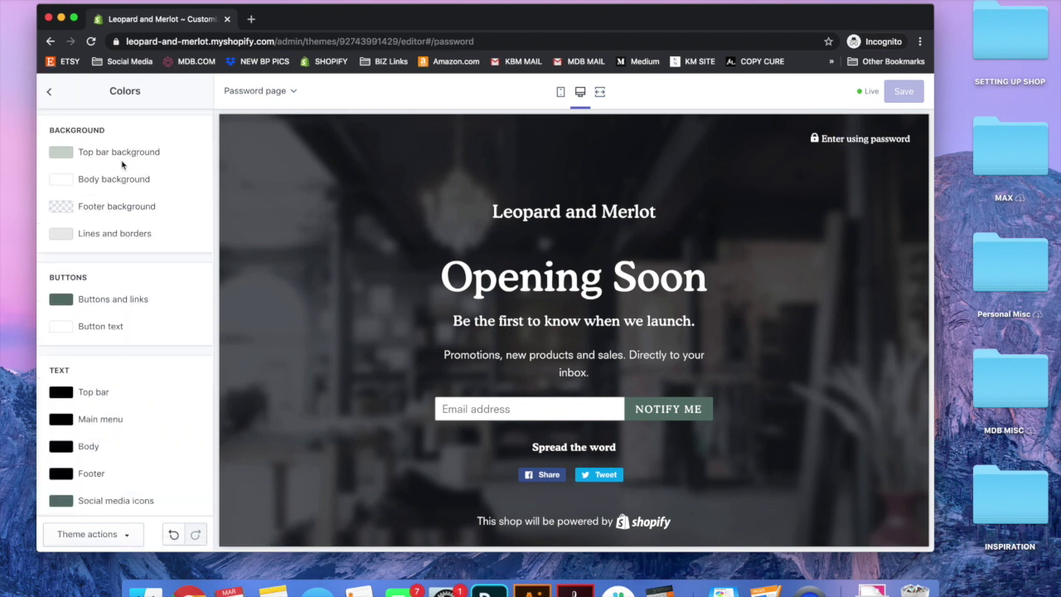
click(294, 92)
click(261, 128)
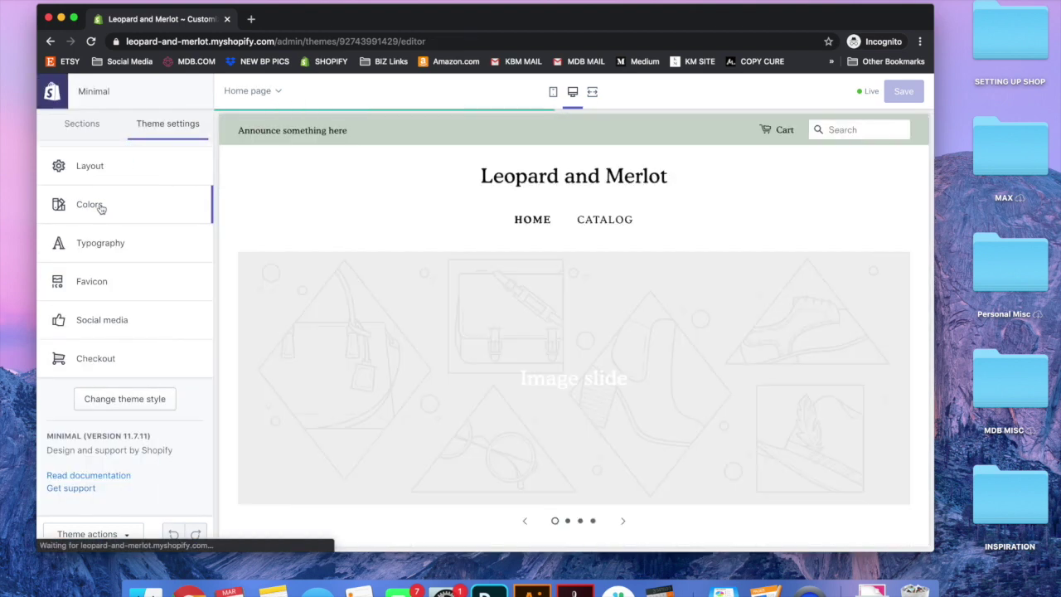
click(99, 206)
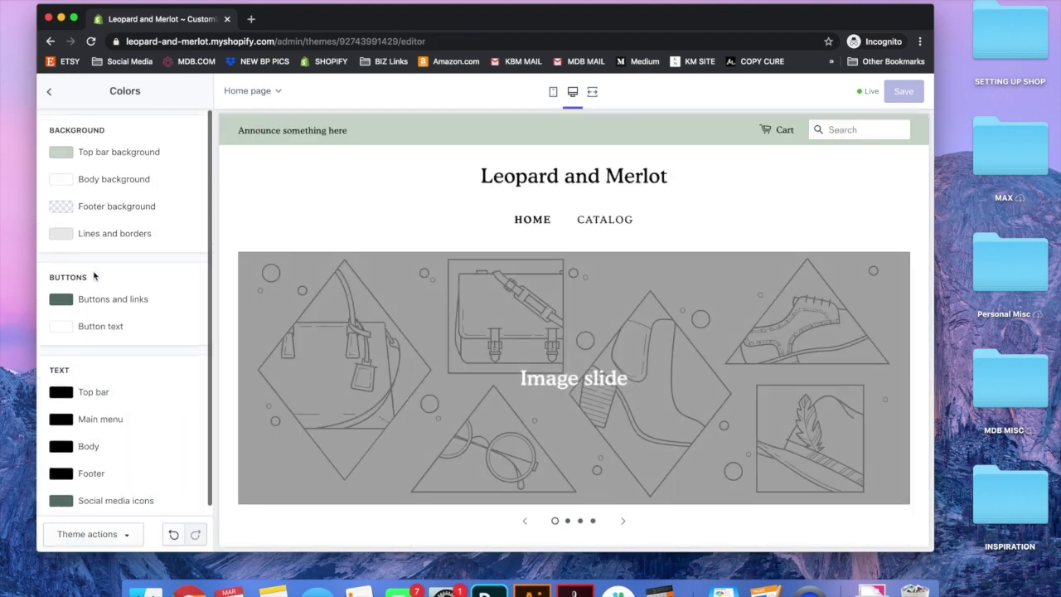
click(60, 153)
drag(86, 182, 87, 197)
drag(176, 204, 175, 214)
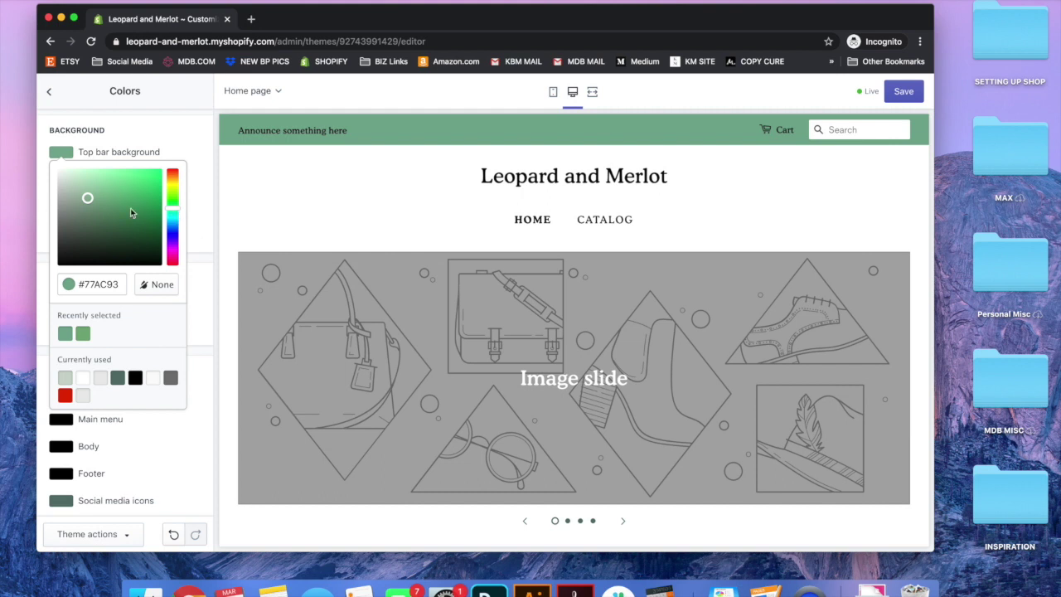
drag(174, 219, 176, 220)
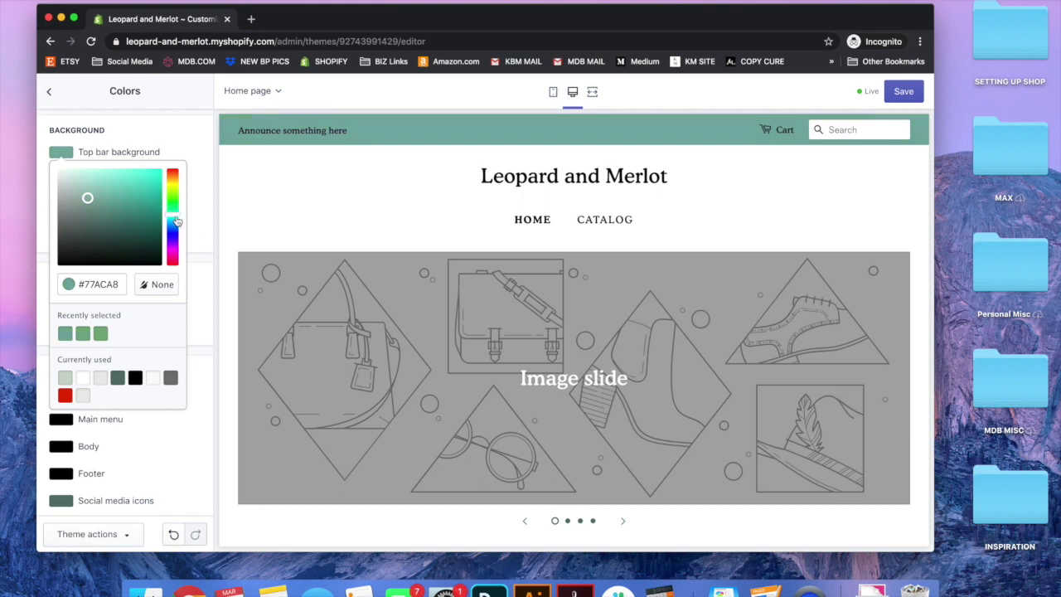
drag(176, 220, 177, 247)
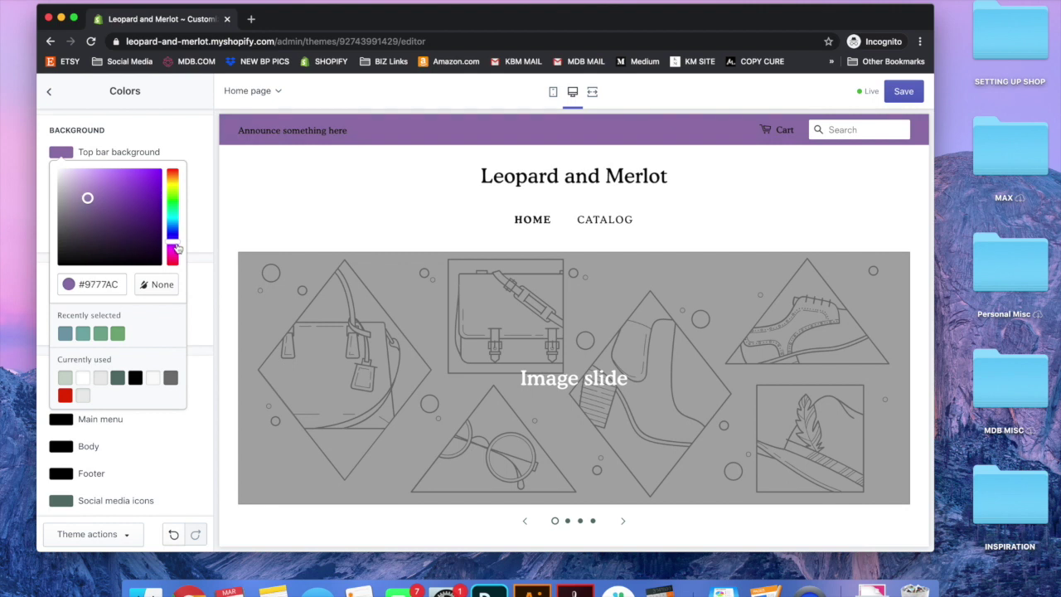
Set the top bar background to a brighter purple, #A952F8
drag(88, 197, 124, 169)
mouse_move(172, 250)
mouse_down()
mouse_move(175, 260)
mouse_move(175, 241)
mouse_up()
Switch to Finder and open the January 30, 2020 screenshot from the INSPIRATION folder on the Desktop
click(145, 589)
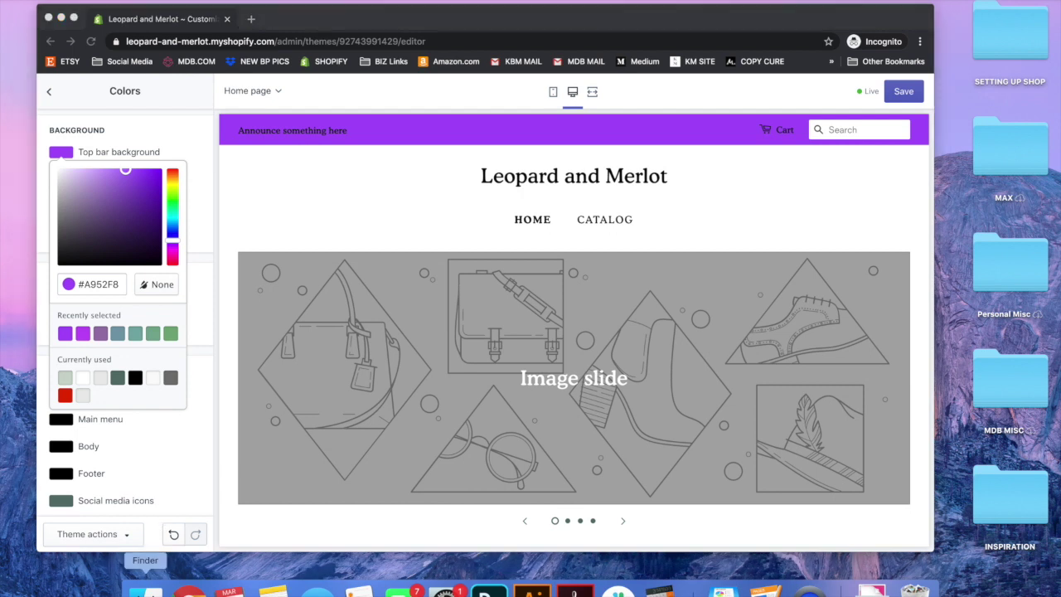
click(185, 381)
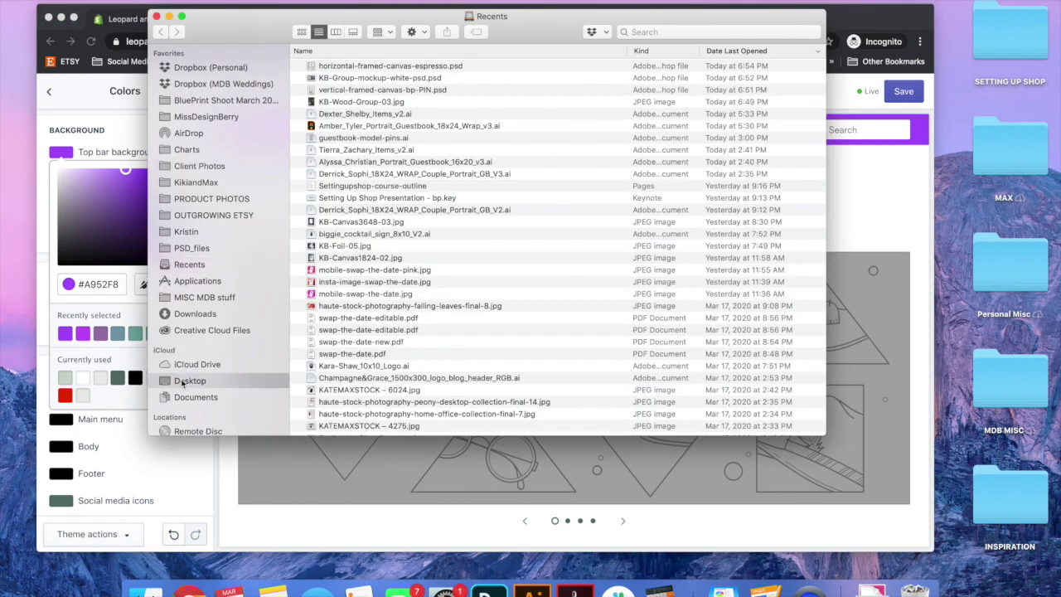
drag(247, 32, 460, 9)
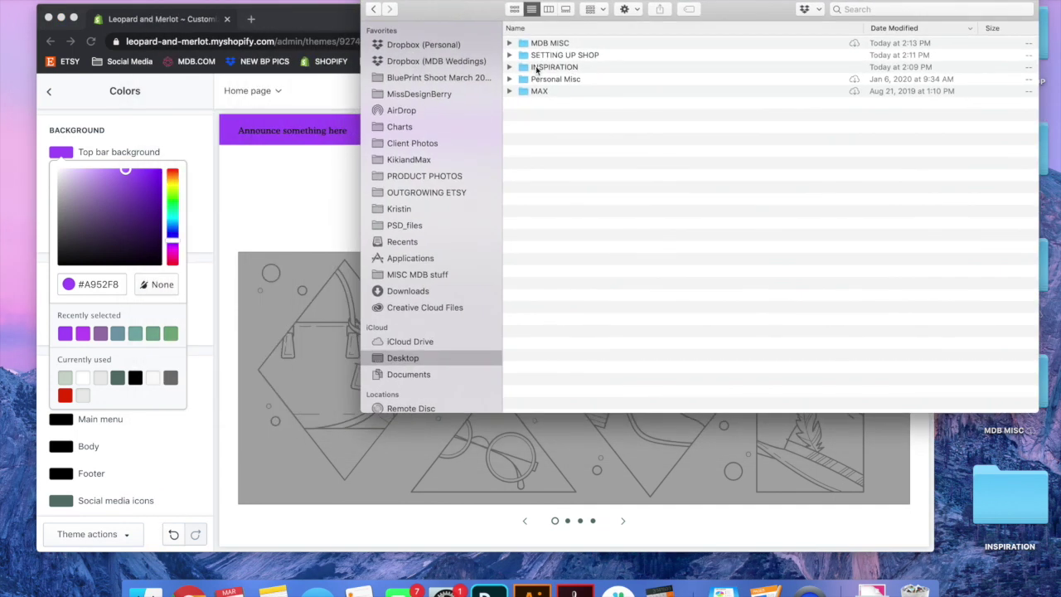
click(509, 67)
double_click(547, 80)
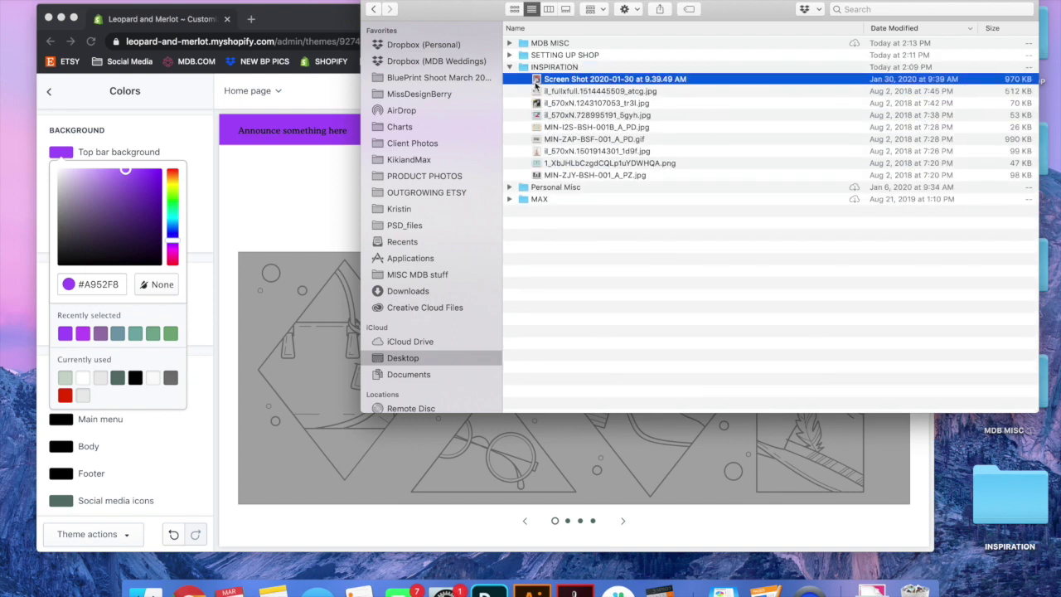
Close the Finder window and arrange the inspiration image beside a narrowed browser window showing the theme editor
key(super+w)
drag(278, 7, 942, 4)
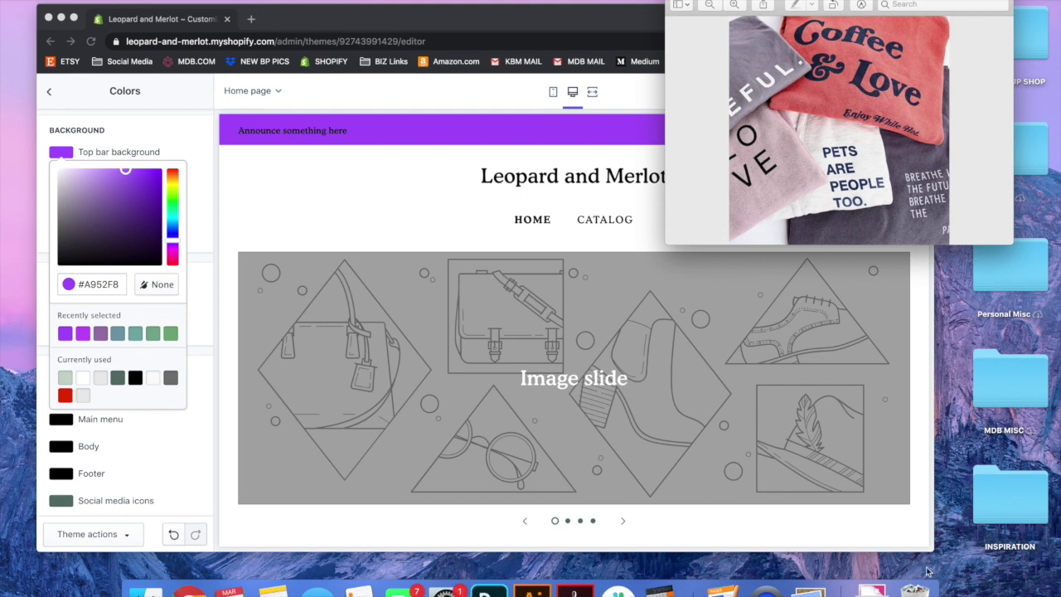
drag(932, 550, 701, 540)
drag(639, 15, 627, 0)
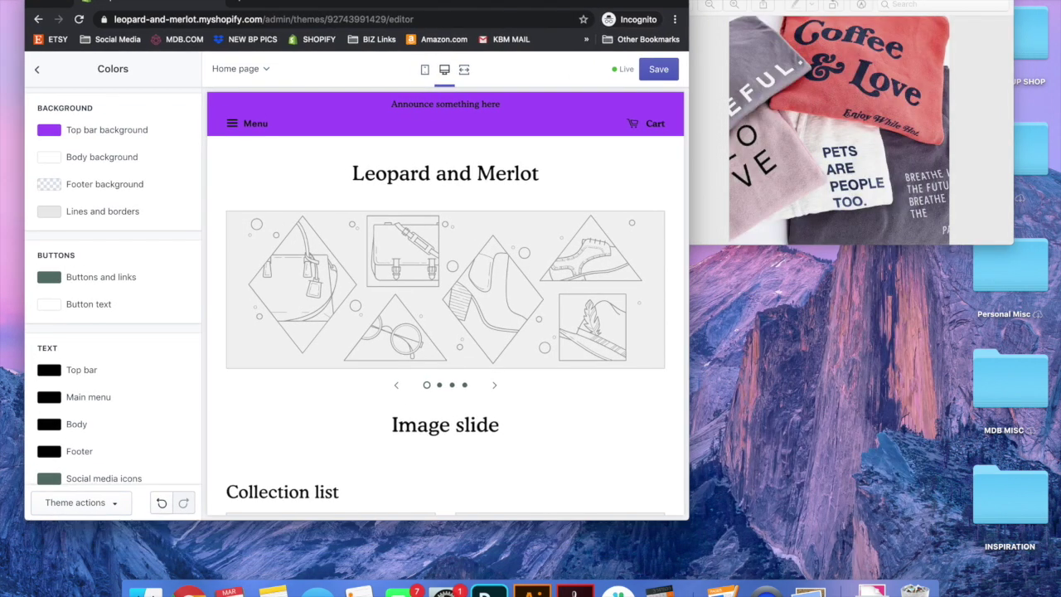
Set the top bar background color to the pale pink #F3E2EF, matching the pink shirt in the inspiration image
scroll(116, 315, down, 1)
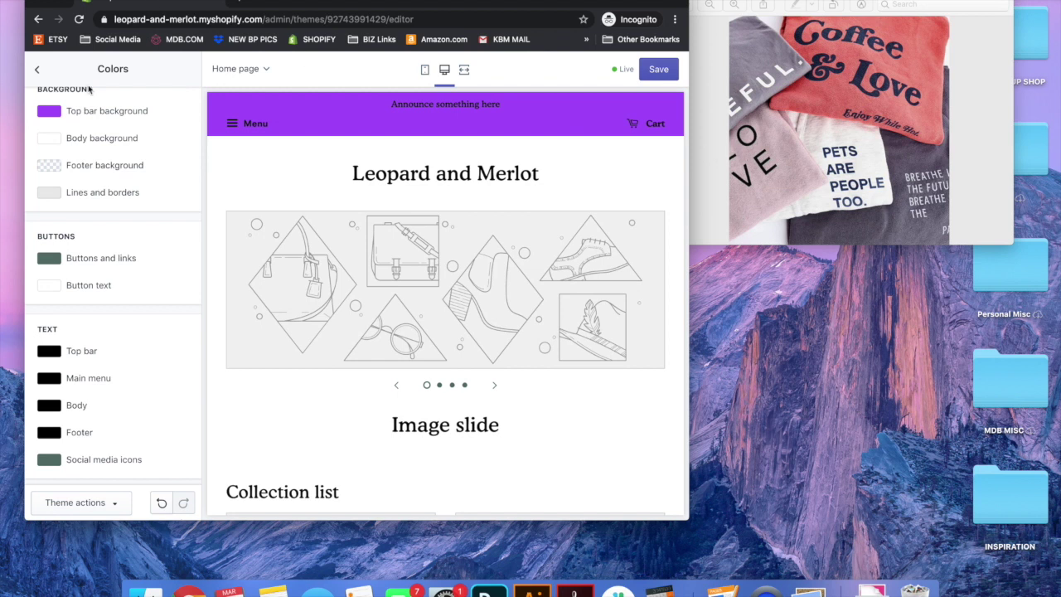
scroll(61, 134, up, 1)
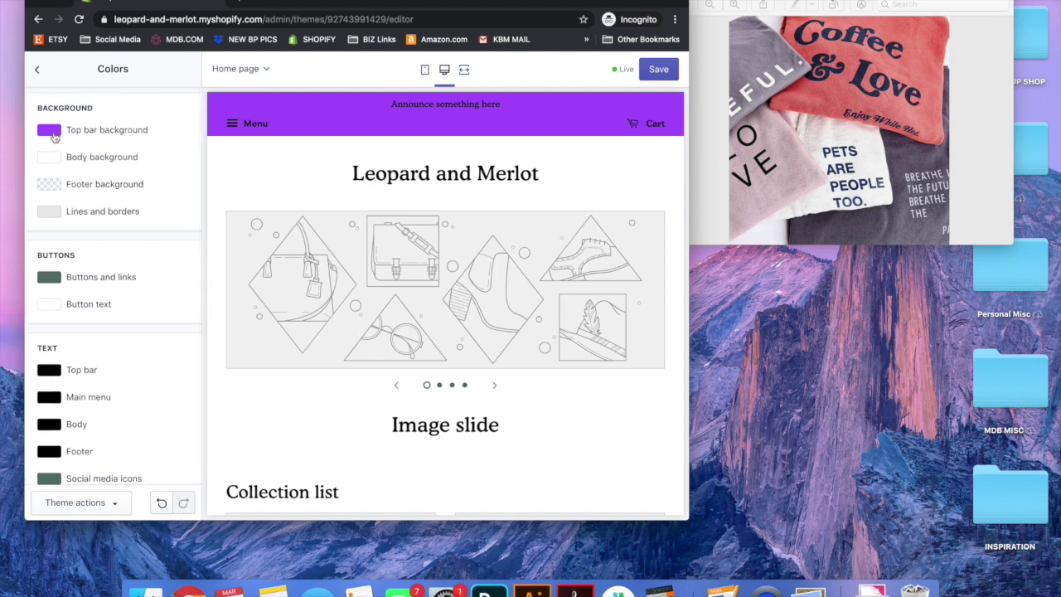
click(50, 131)
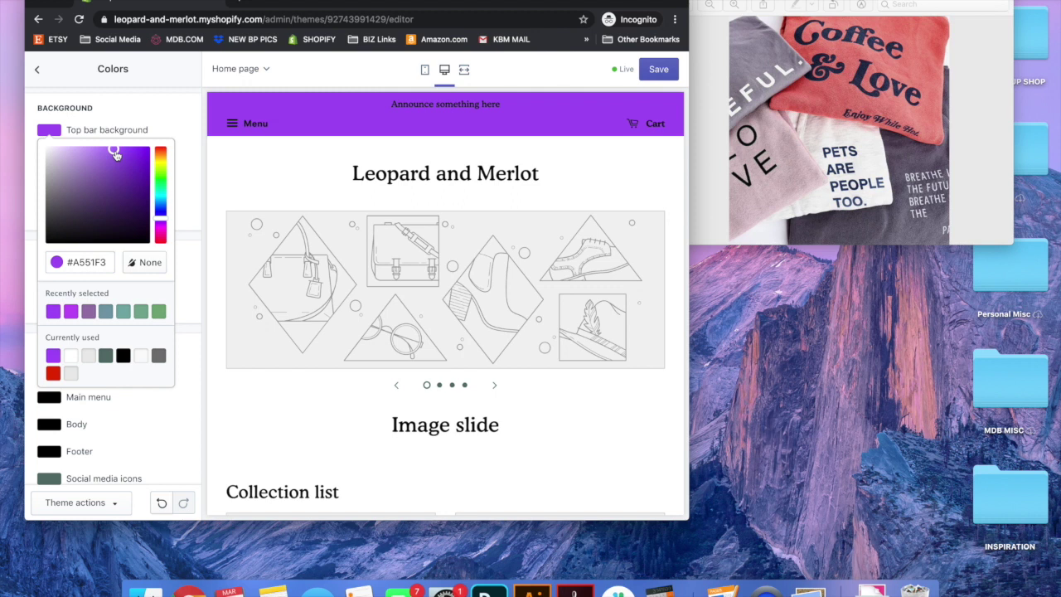
drag(159, 208, 161, 238)
drag(117, 169, 53, 154)
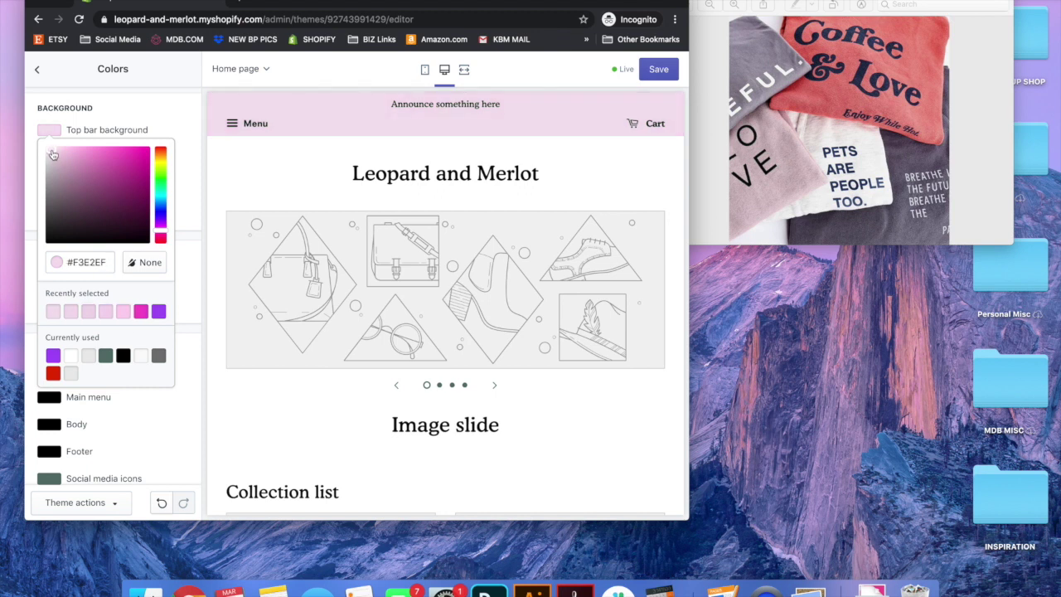
click(137, 416)
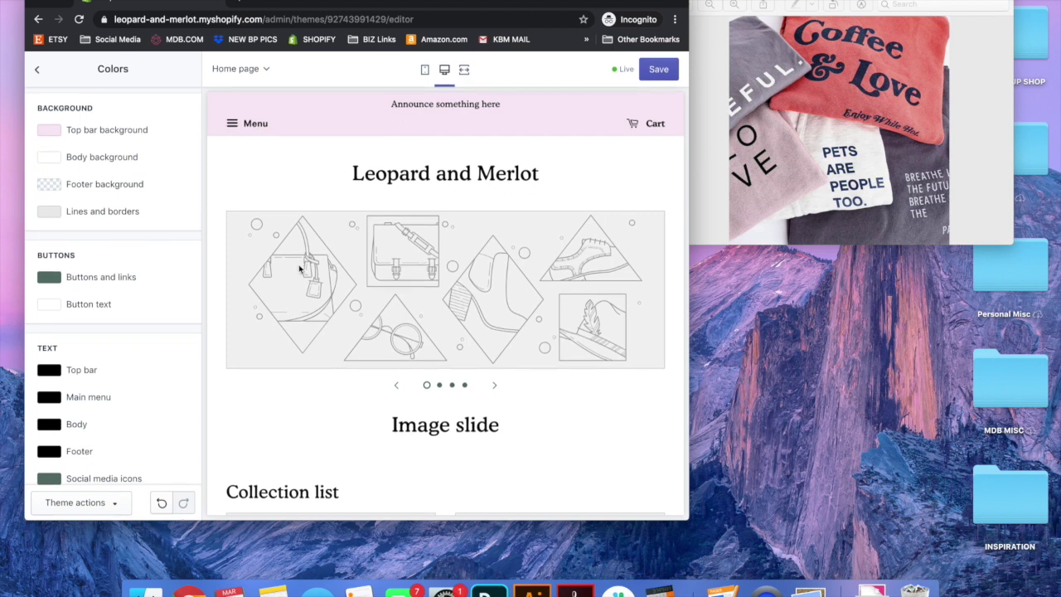
Set the buttons and links color to coral #F89684 and check it in the home page preview from header to footer
scroll(312, 261, down, 20)
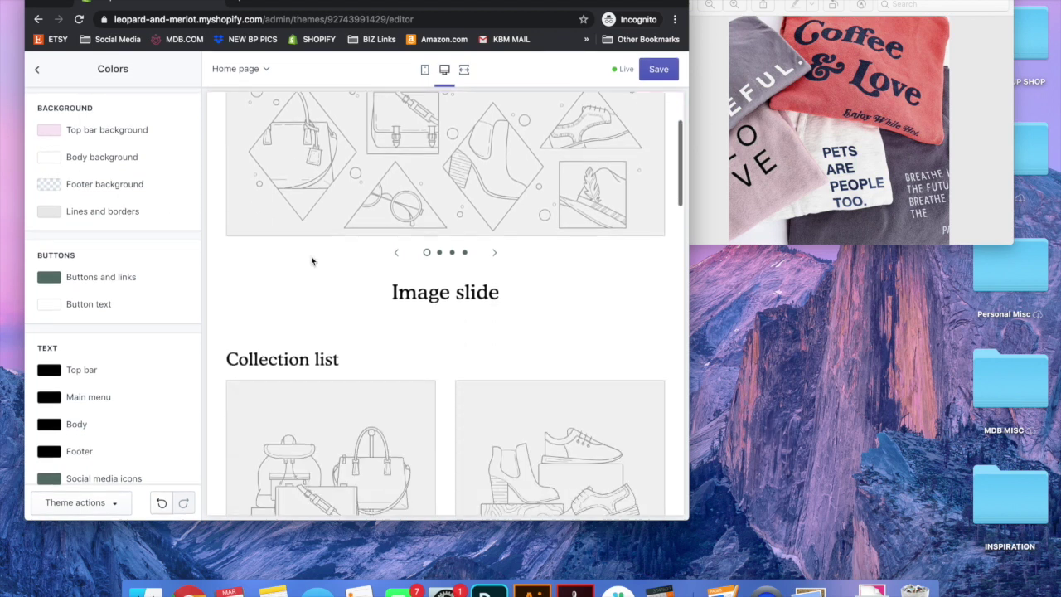
scroll(312, 261, up, 4)
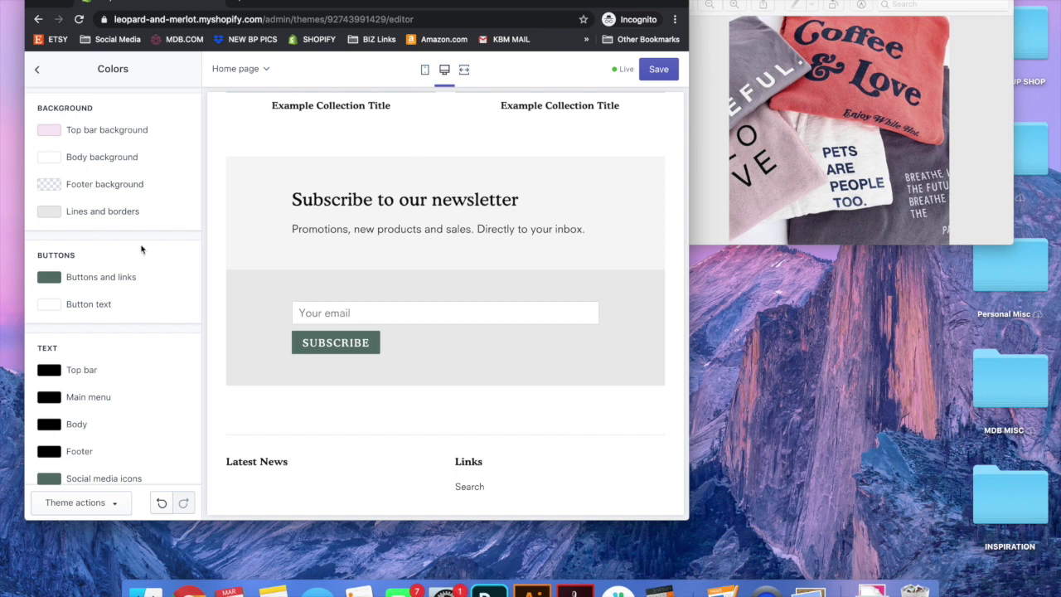
click(49, 277)
drag(160, 357, 164, 388)
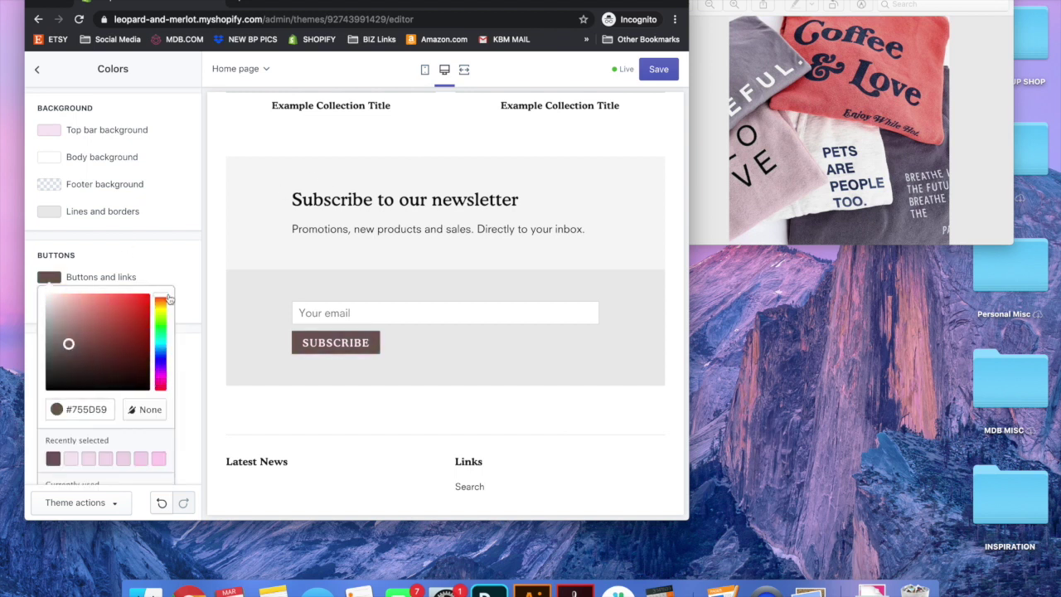
drag(166, 296, 94, 296)
click(92, 295)
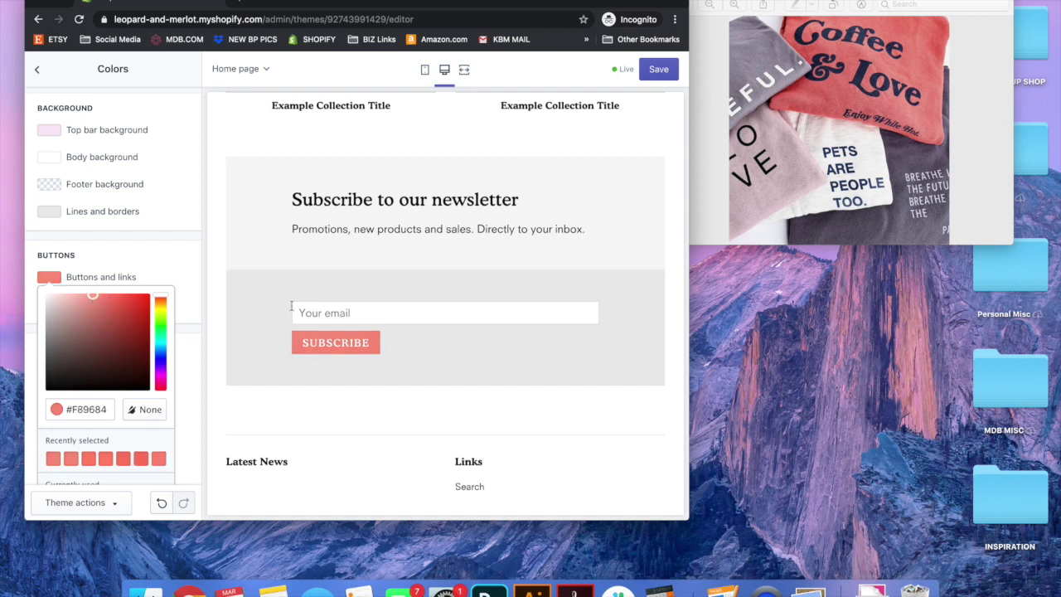
scroll(291, 306, up, 10)
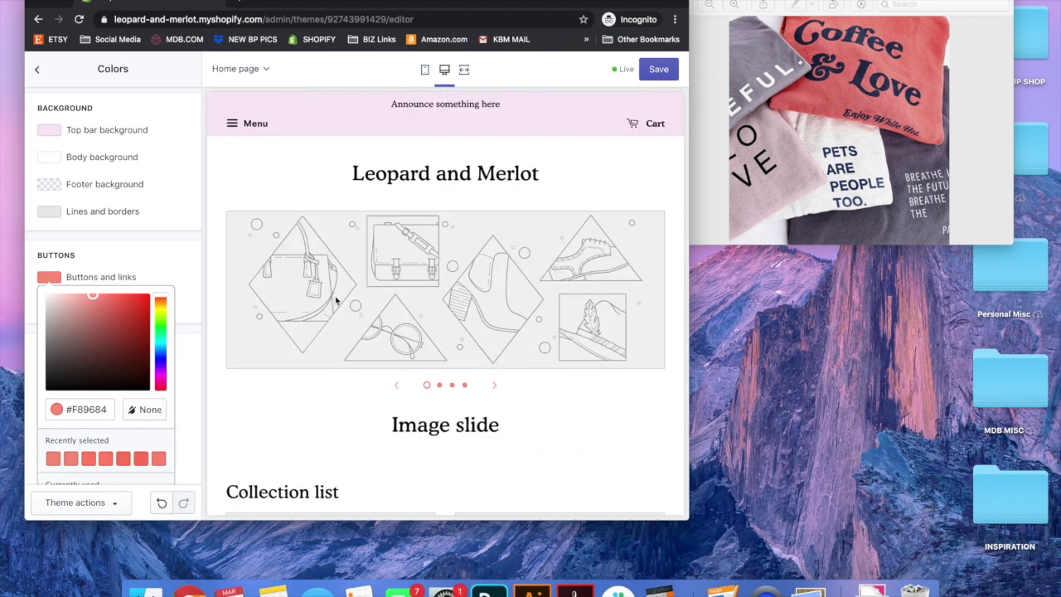
scroll(335, 301, down, 15)
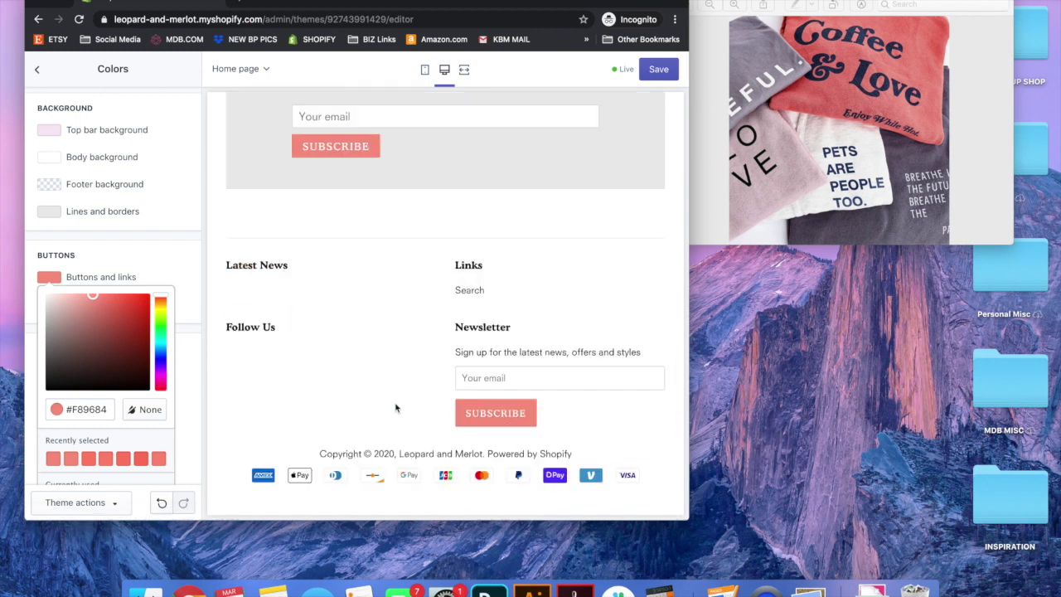
scroll(101, 354, down, 1)
click(171, 204)
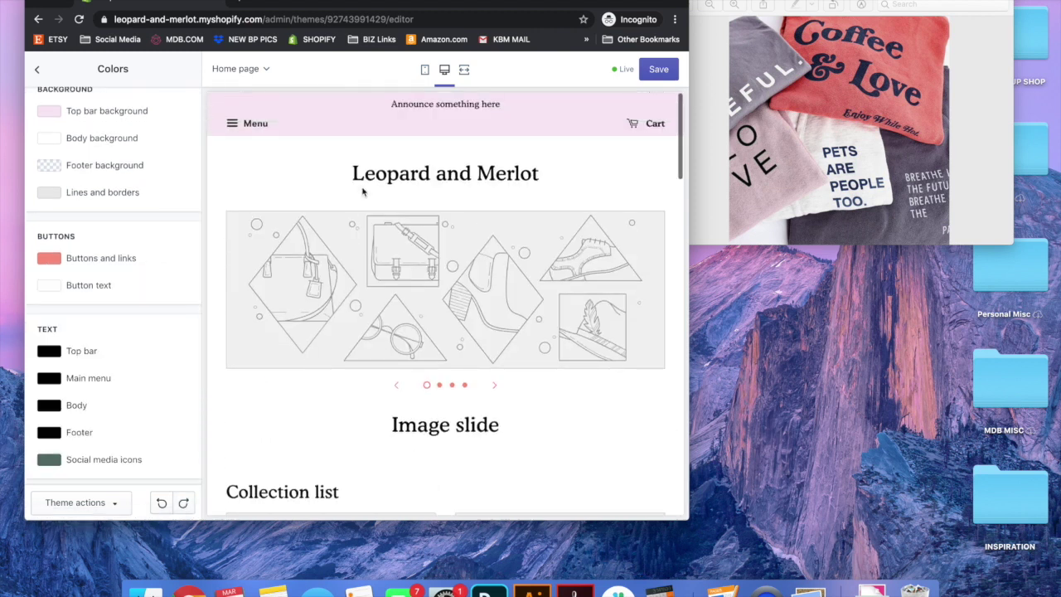
Widen the browser window to fit the full store header and set the main menu text color to a muted purple
drag(683, 518, 774, 527)
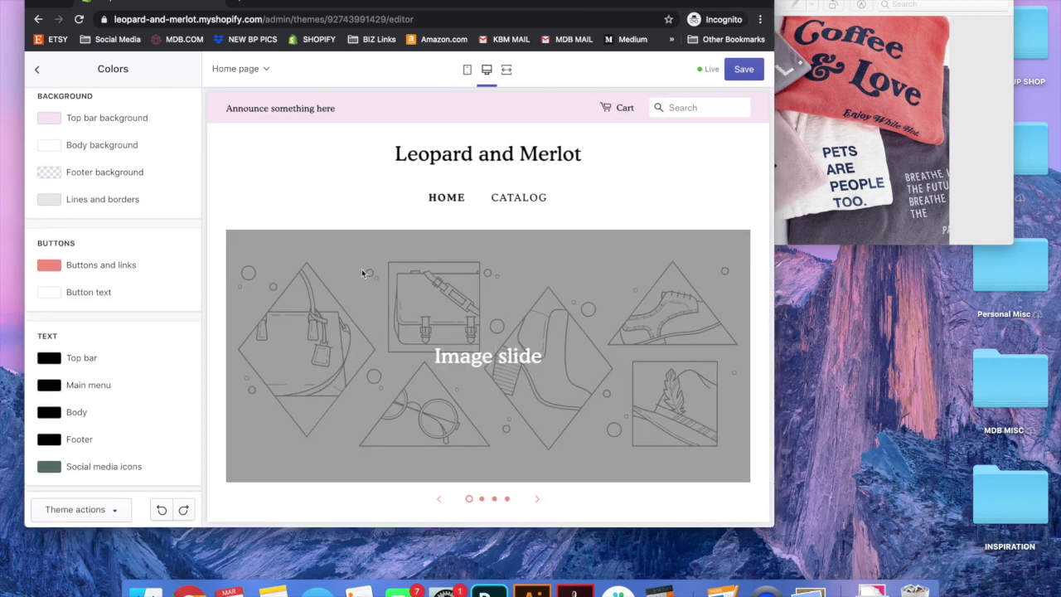
click(50, 384)
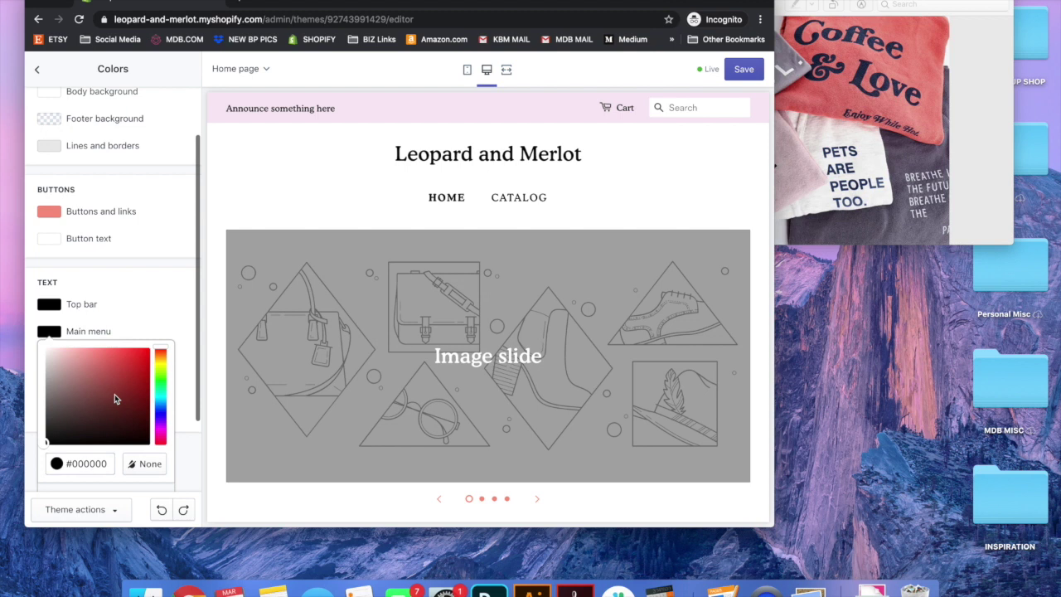
click(162, 420)
drag(165, 422, 166, 431)
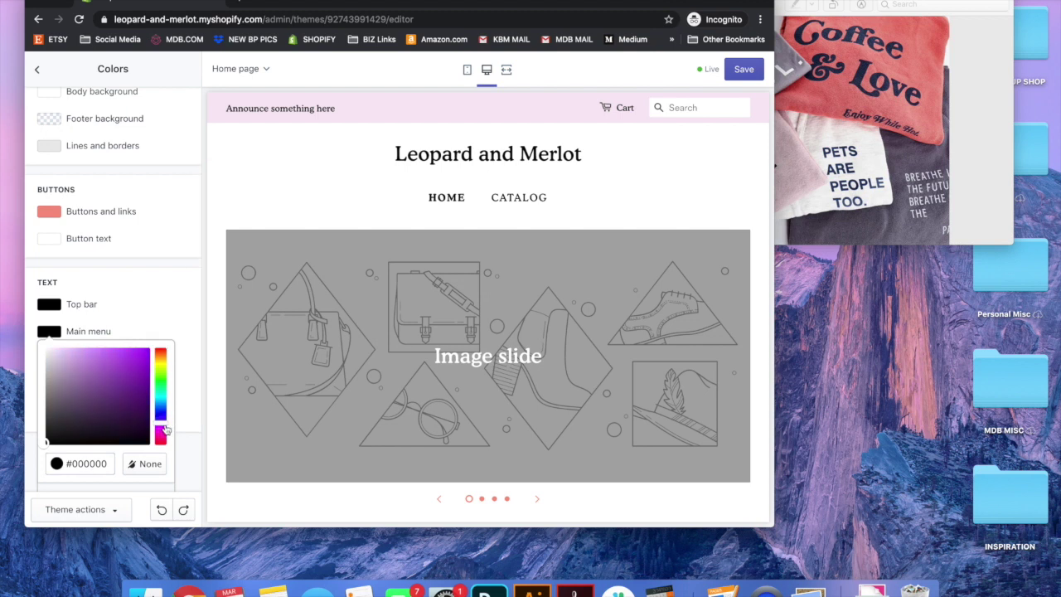
drag(89, 396, 66, 393)
click(147, 290)
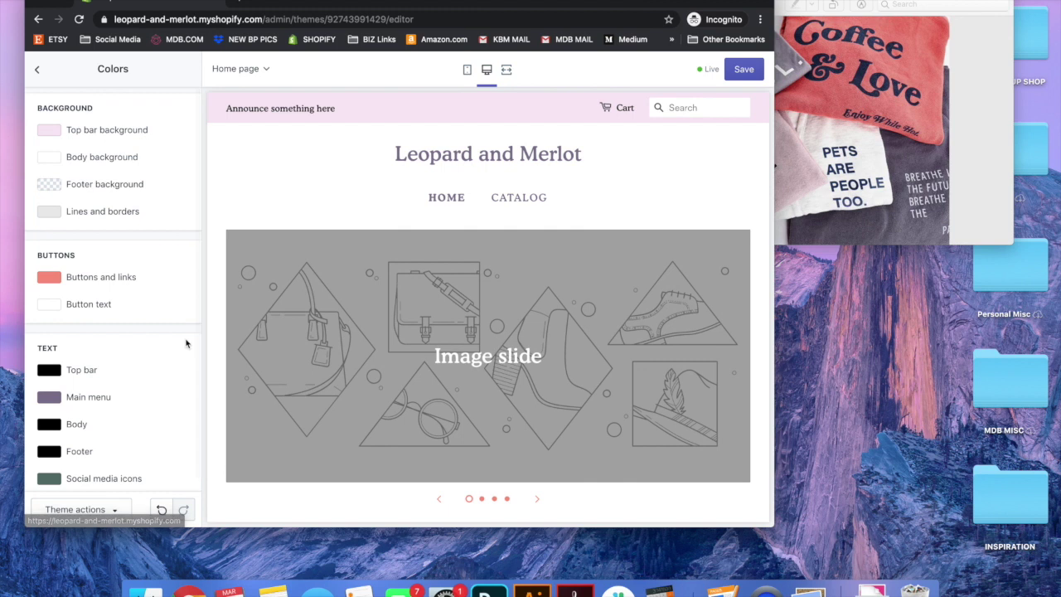
Darken the main menu text color to the grayish purple #695F76
scroll(141, 385, down, 1)
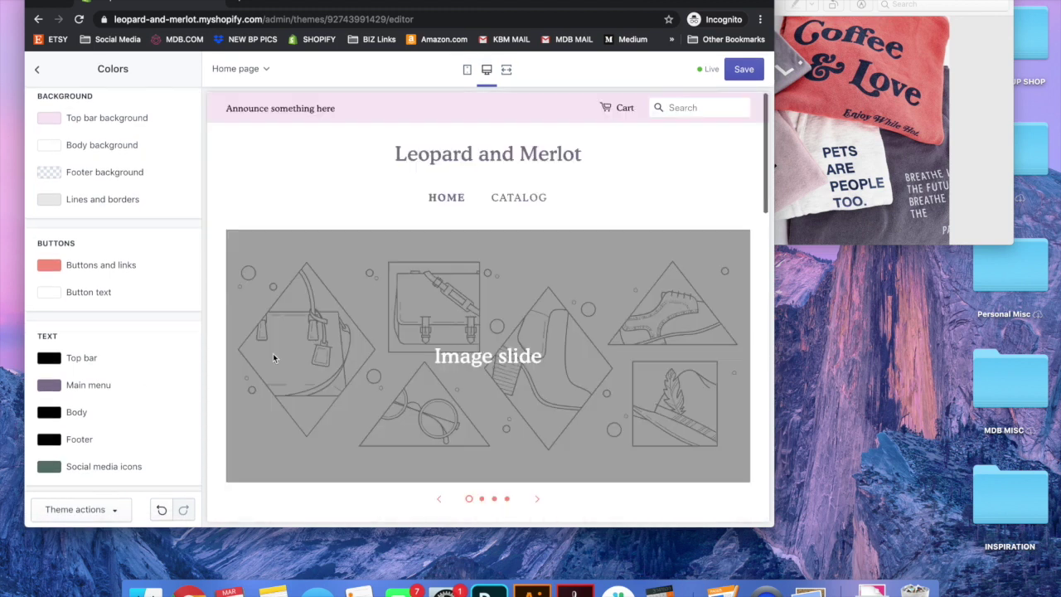
click(48, 387)
click(67, 456)
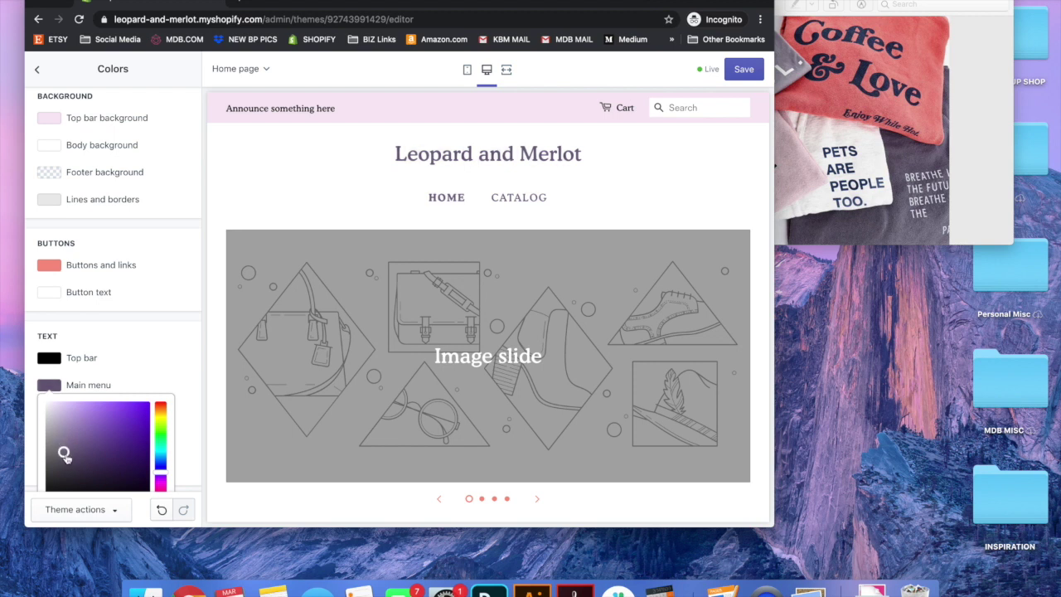
click(146, 342)
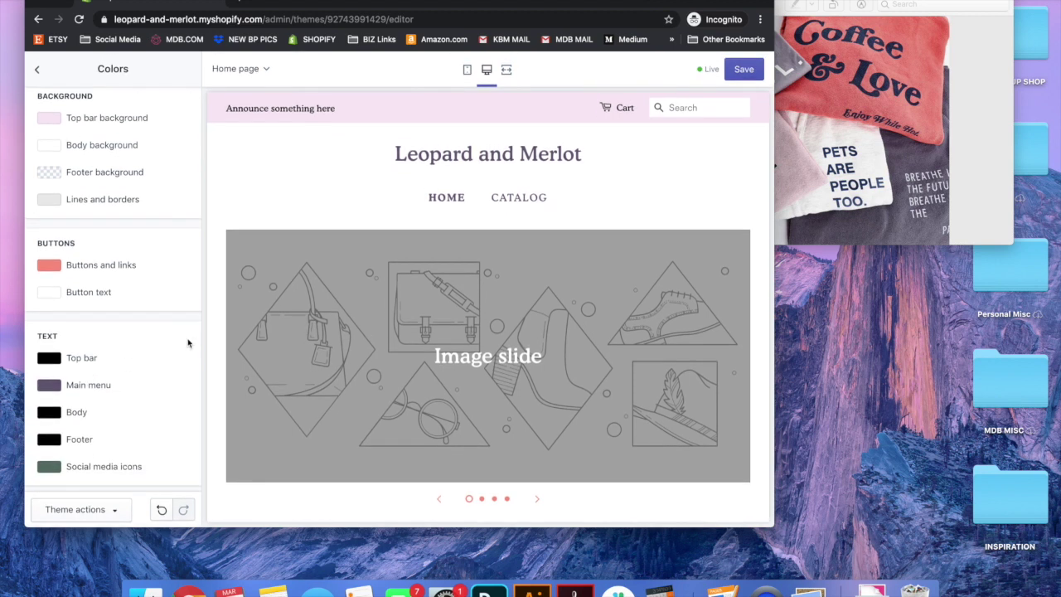
Set the top bar text color to the recently used grayish purple #695F76
scroll(96, 398, up, 1)
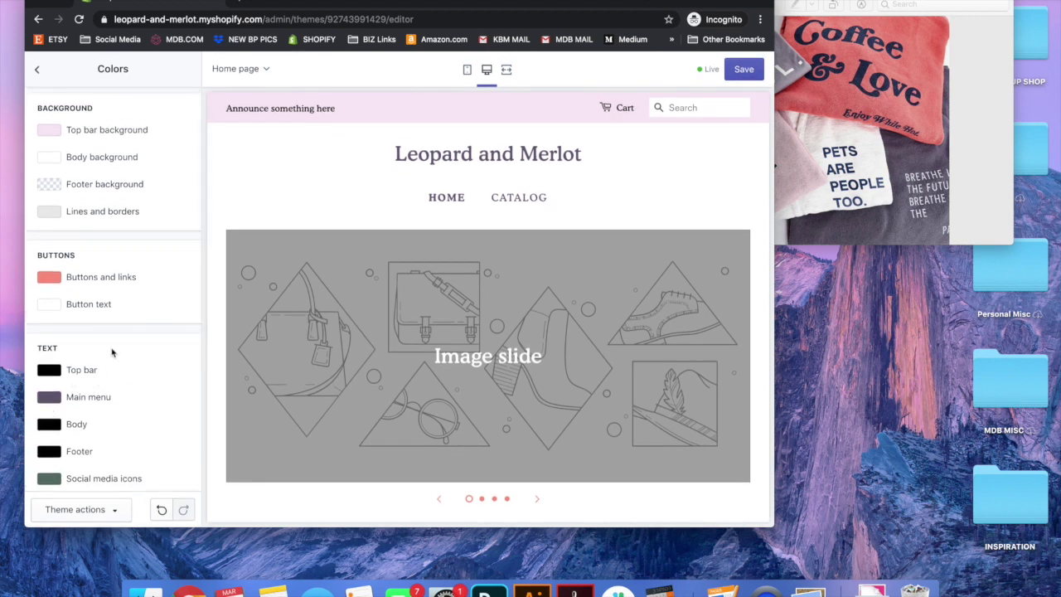
click(49, 369)
click(53, 417)
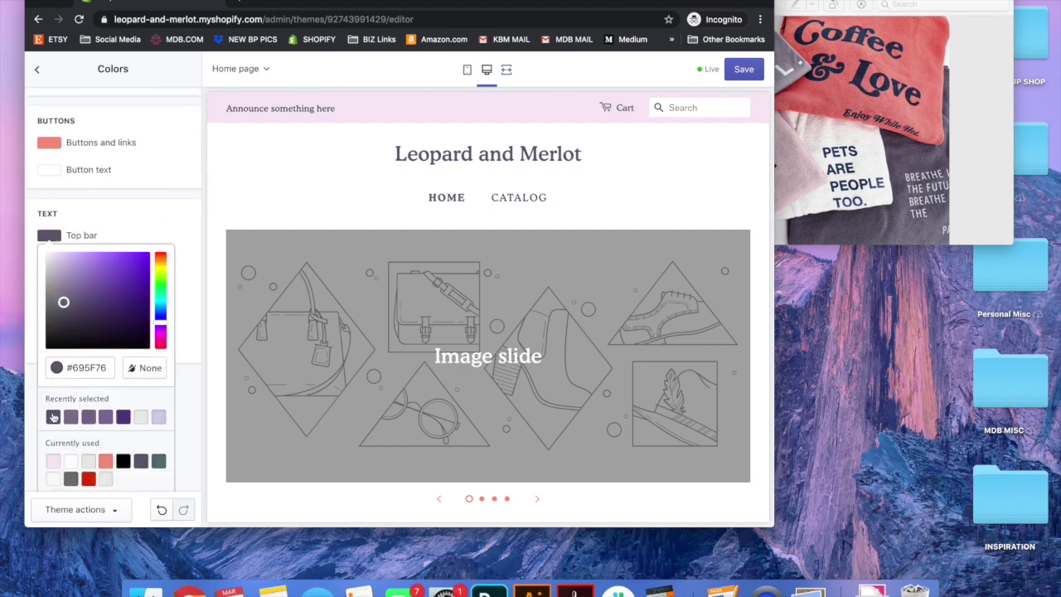
click(146, 240)
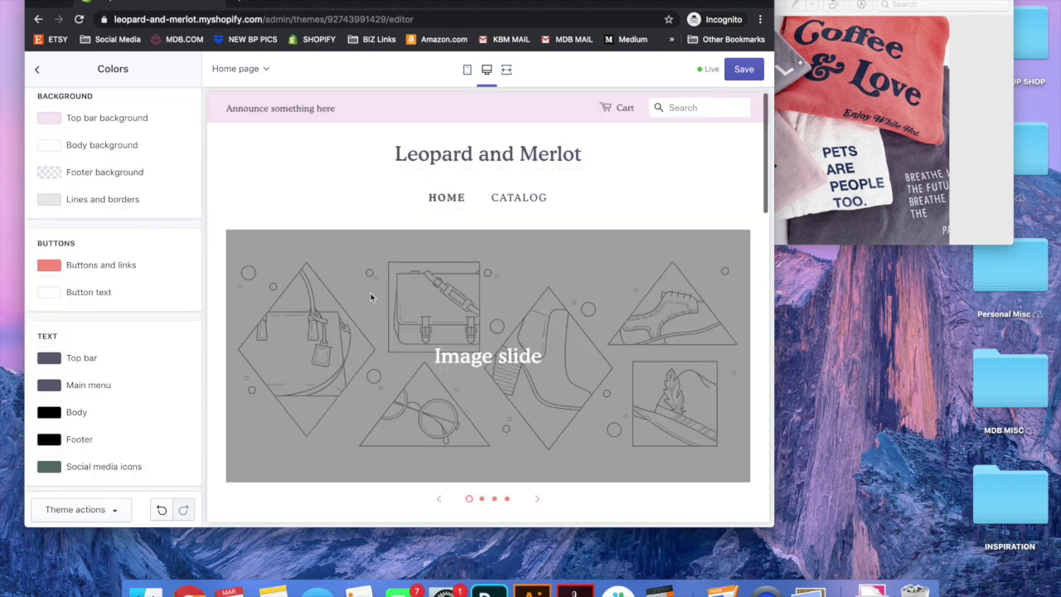
Change the main menu text color to a neutral dark gray
click(49, 383)
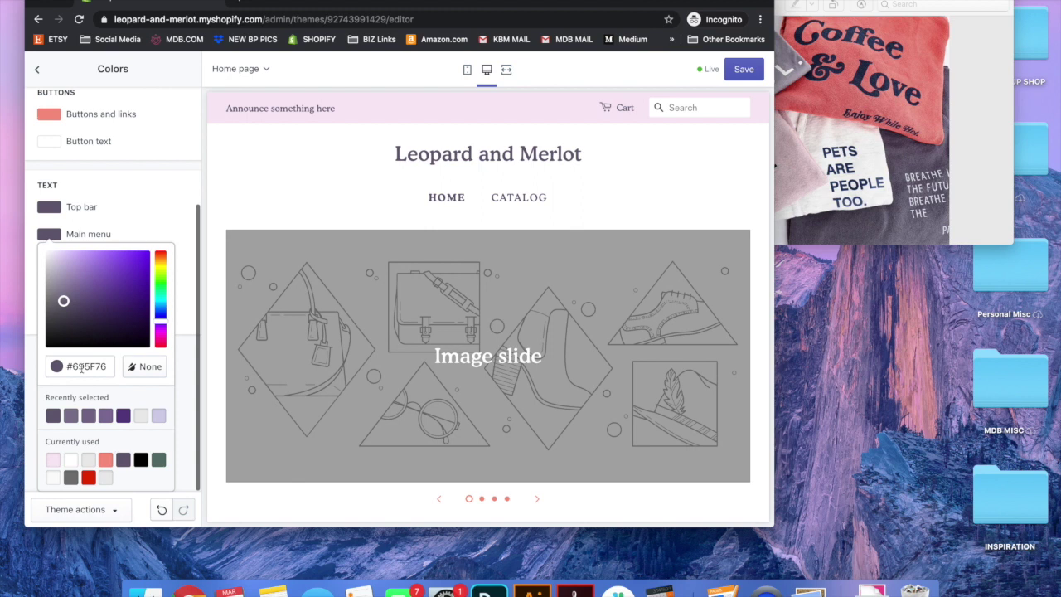
drag(61, 303, 36, 331)
click(36, 331)
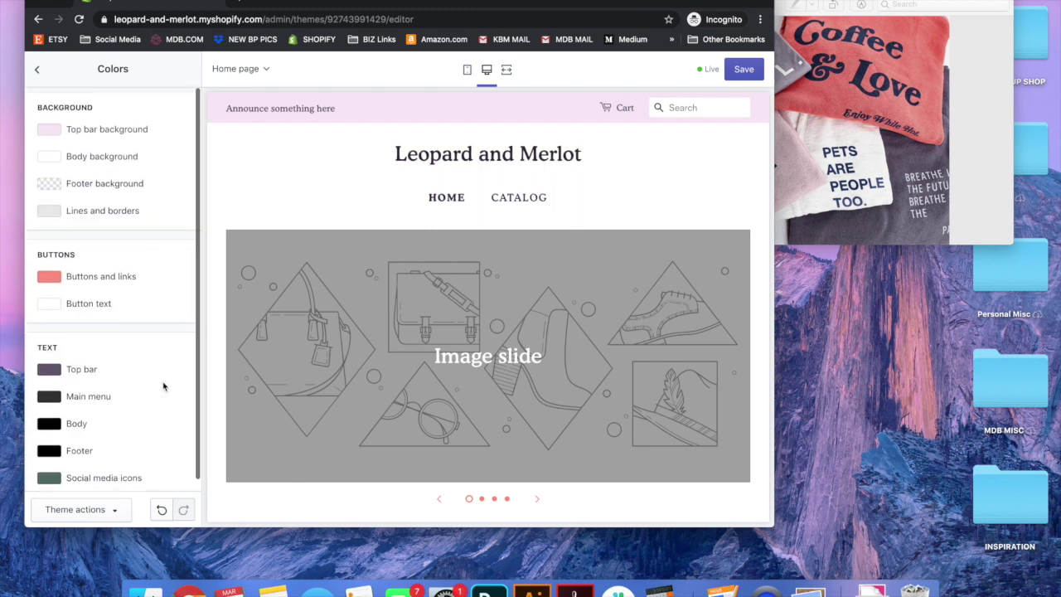
Set the body text color to the same dark gray as the main menu text
scroll(332, 381, down, 4)
scroll(331, 381, down, 3)
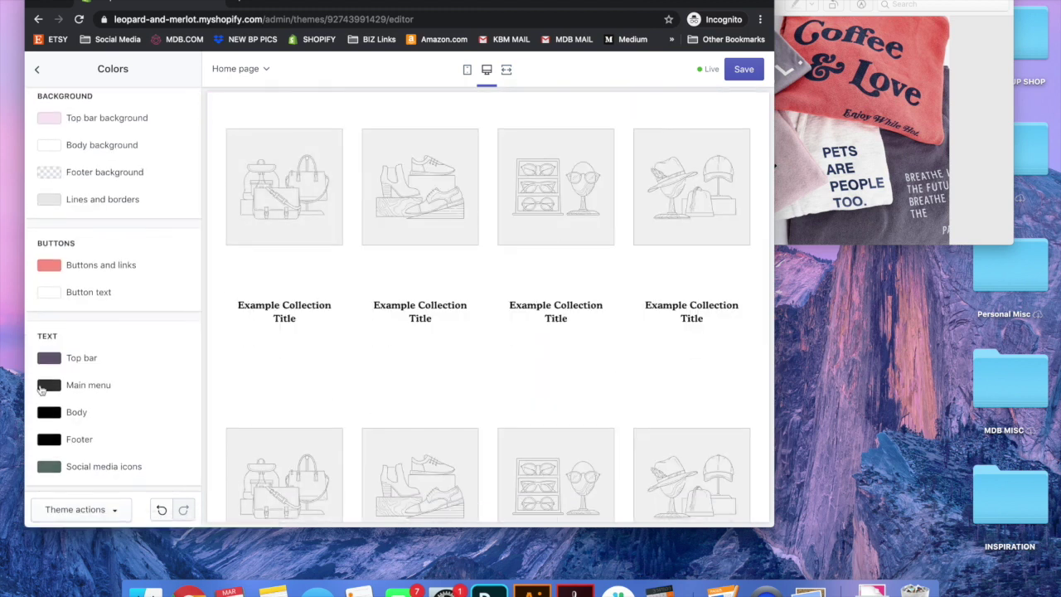
click(49, 465)
click(215, 360)
click(49, 411)
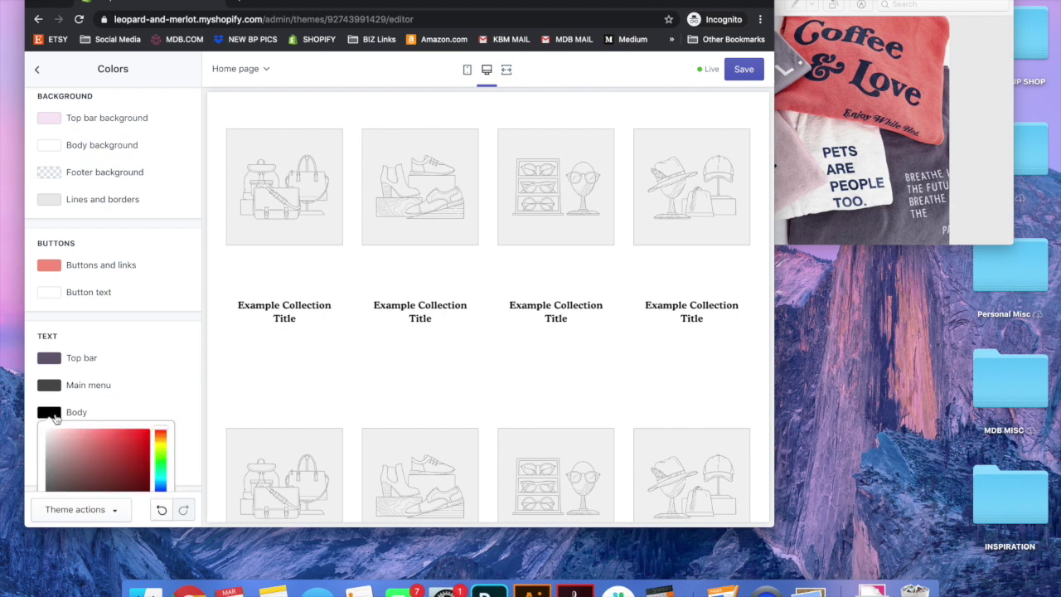
click(138, 246)
Set the footer text color to the same dark gray and review the home page preview down to the footer
click(49, 445)
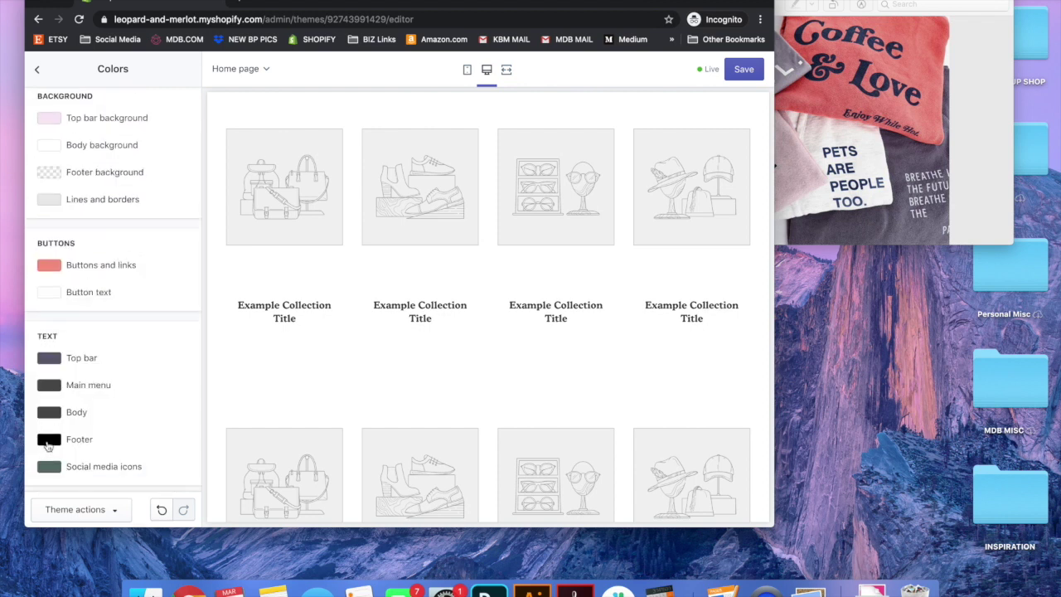
click(53, 416)
click(196, 344)
scroll(339, 367, up, 10)
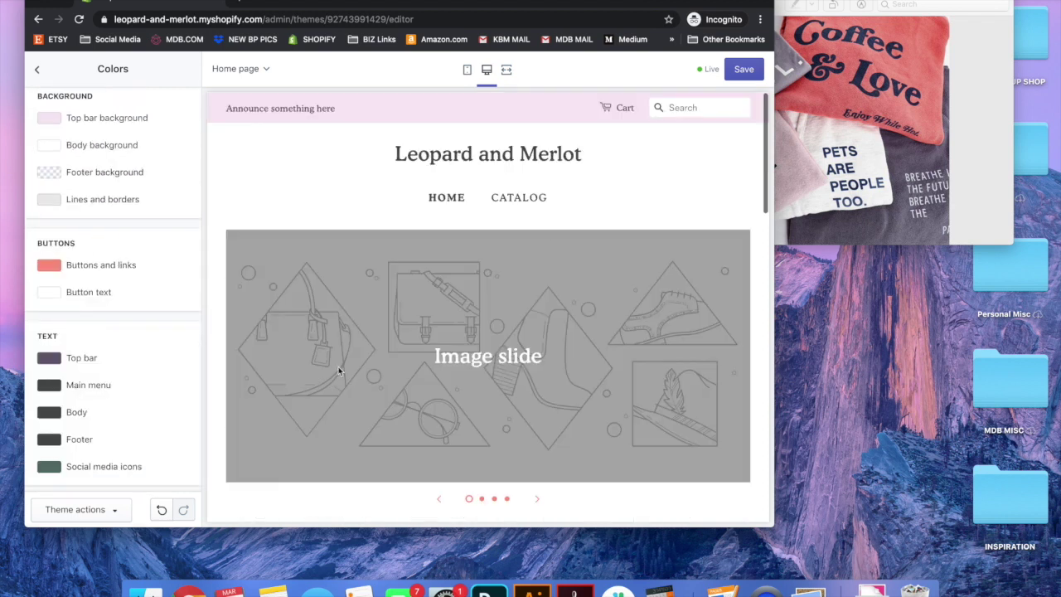
scroll(359, 379, down, 20)
scroll(351, 398, up, 3)
scroll(350, 398, down, 3)
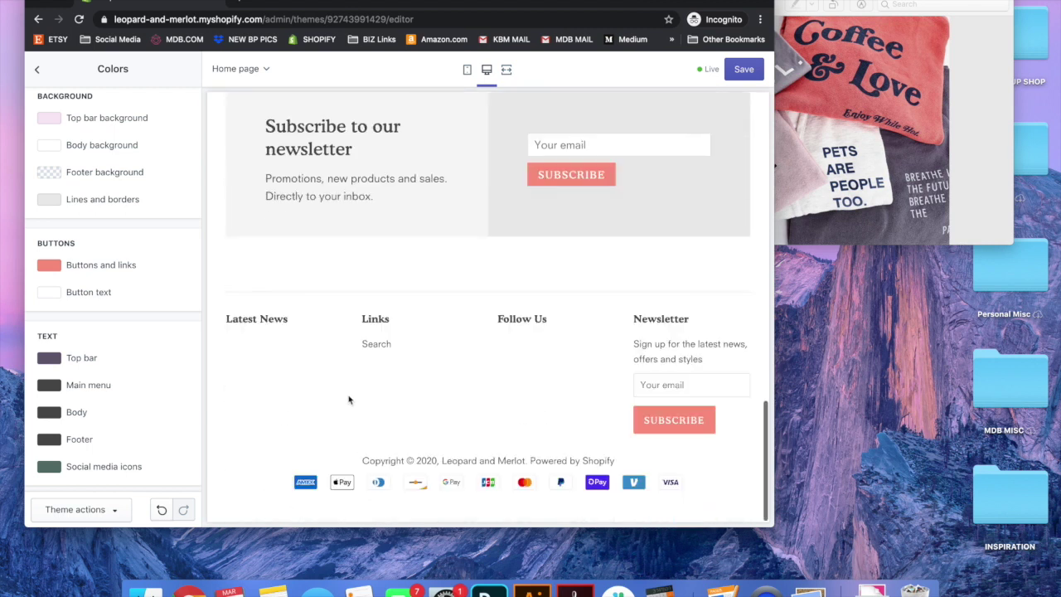